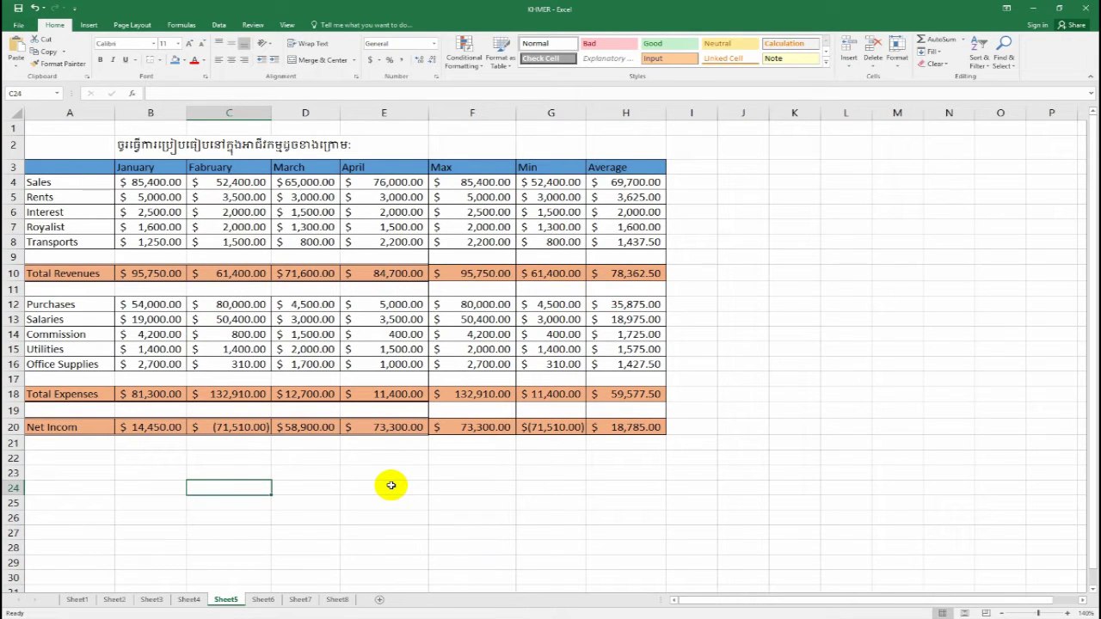
Step: Select the Total Revenues figures across row 10, from January through the Average column
left_click(148, 273)
left_click_drag(148, 273, 443, 271)
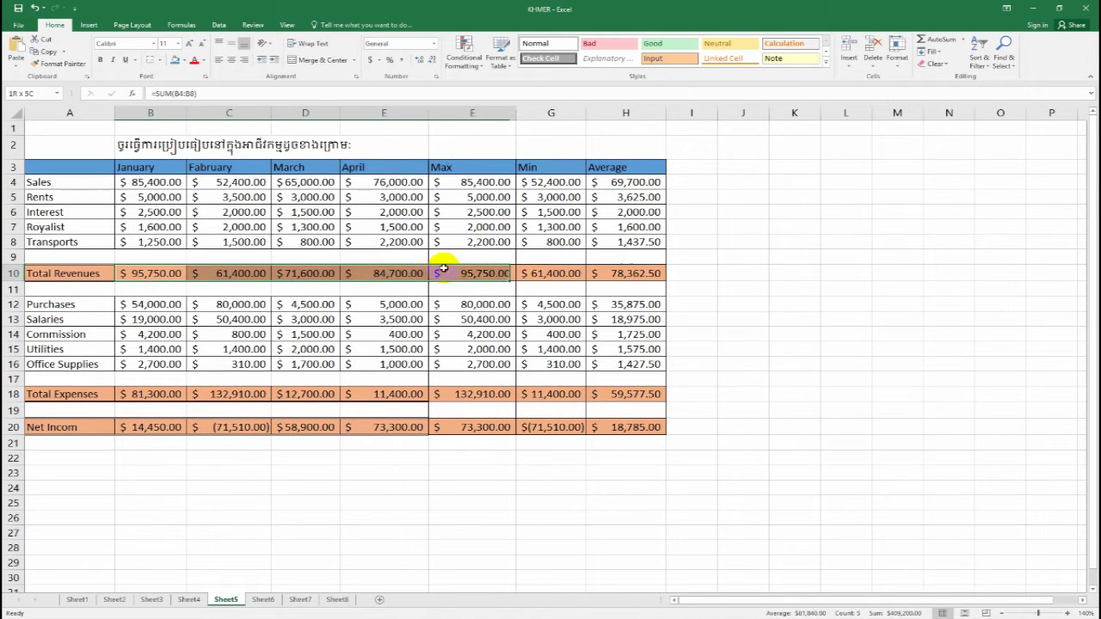
left_click(327, 461)
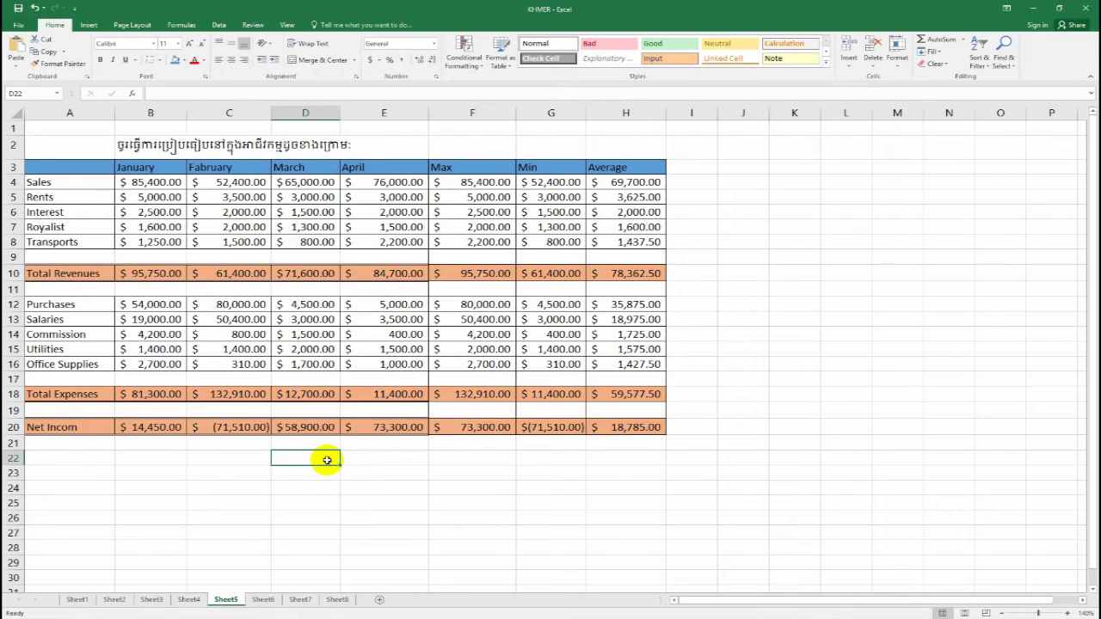
left_click(570, 472)
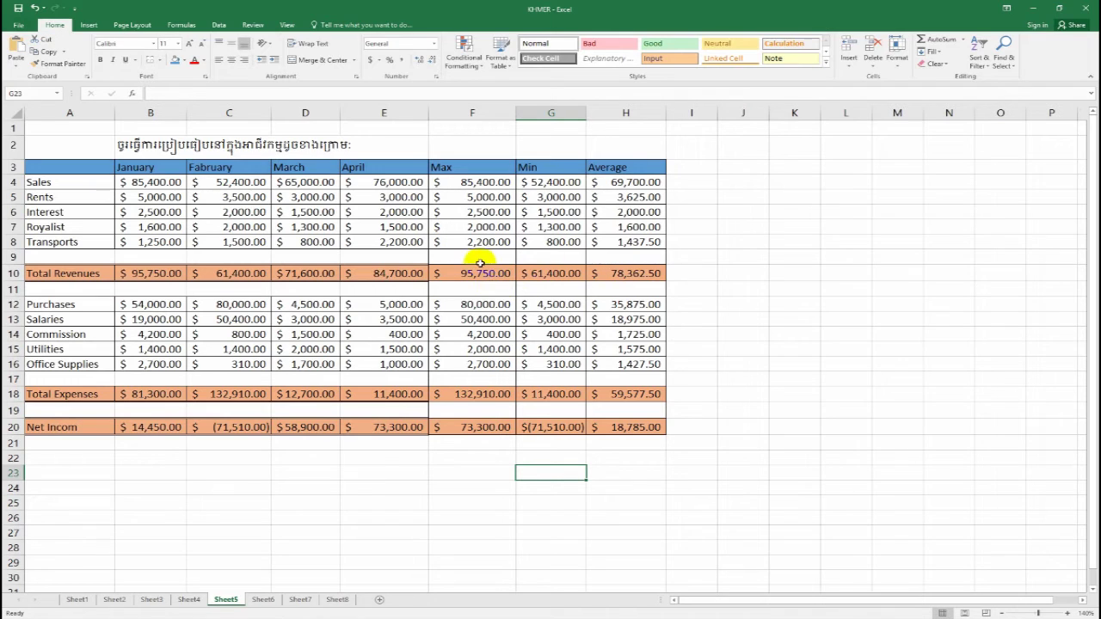
mouse_move(141, 276)
left_mouse_down()
mouse_move(522, 256)
mouse_move(634, 273)
left_mouse_up()
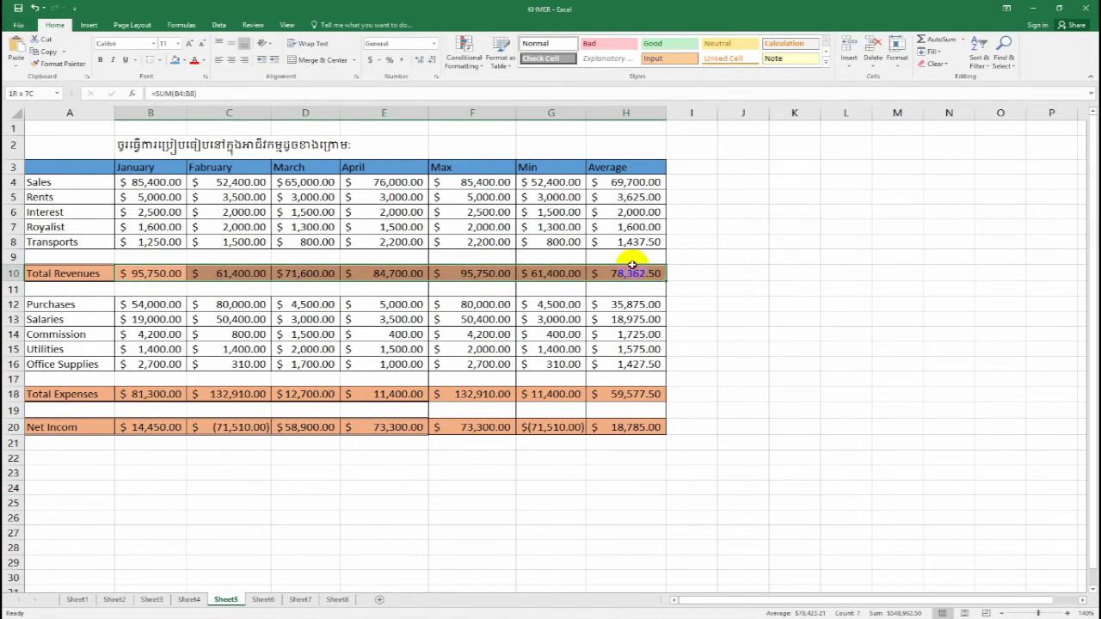
Step: Delete the values in the Total Revenues, Total Expenses and Net Incom rows
key("Delete")
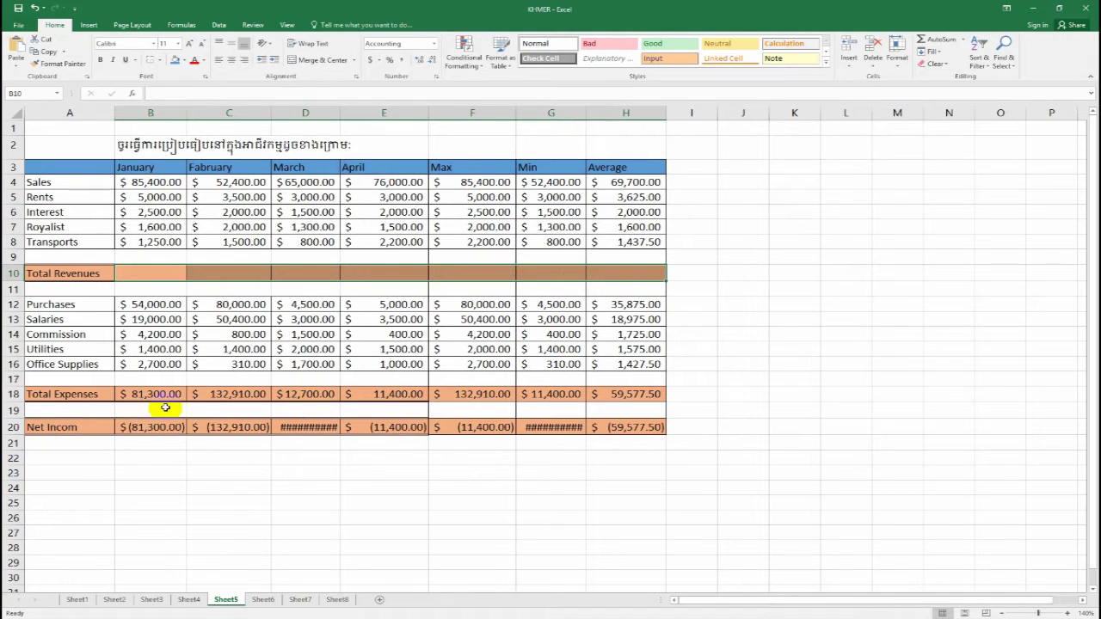
left_click_drag(138, 396, 686, 388)
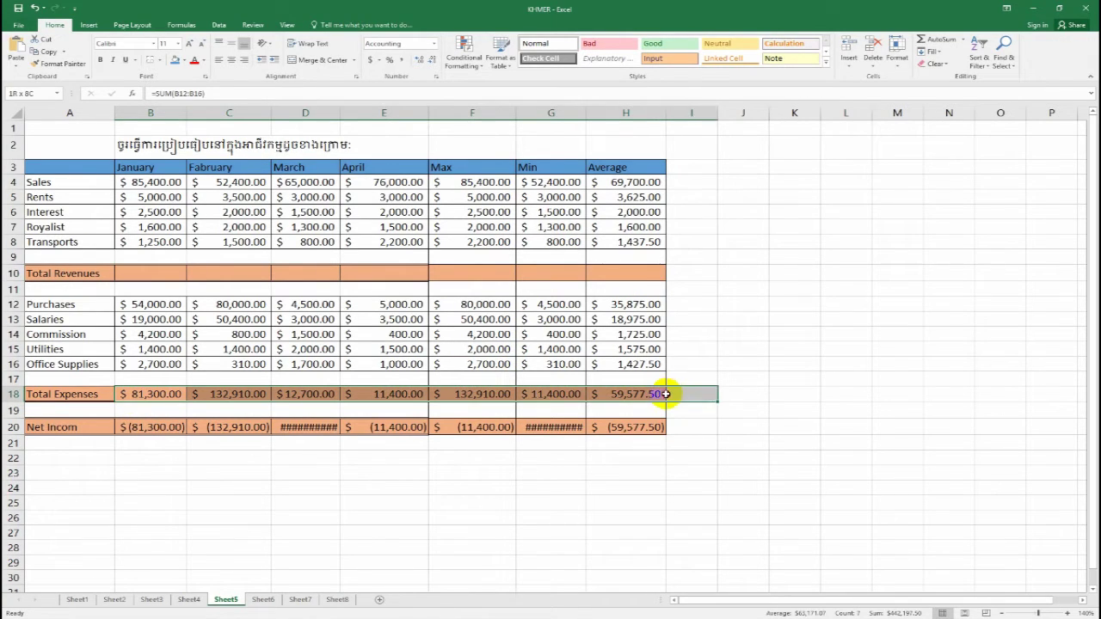
key("Delete")
left_click_drag(131, 431, 632, 431)
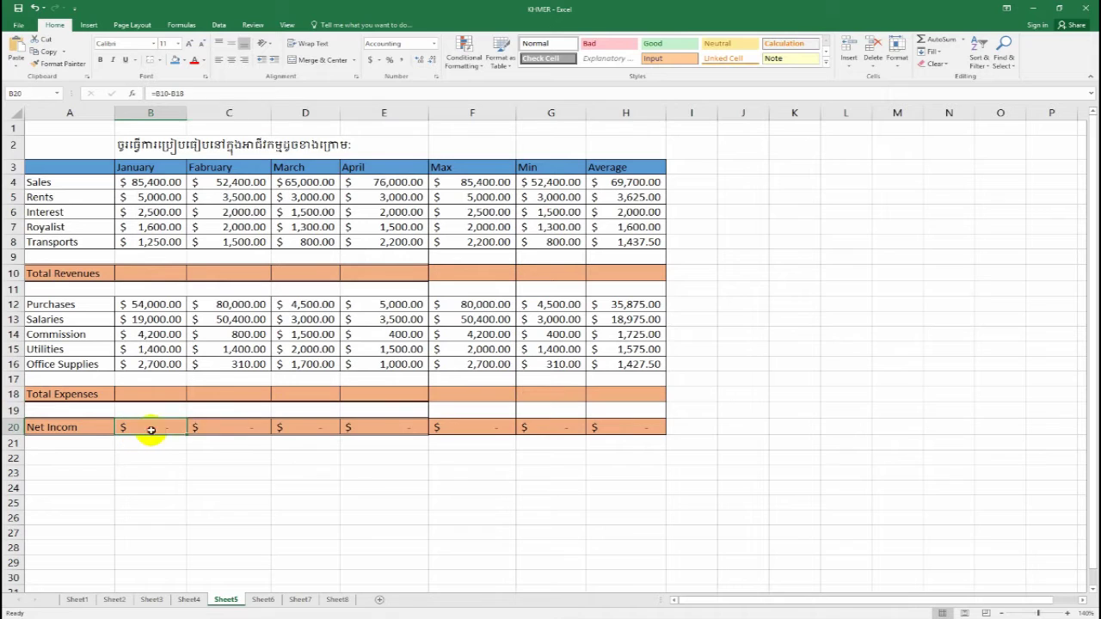
key("Delete")
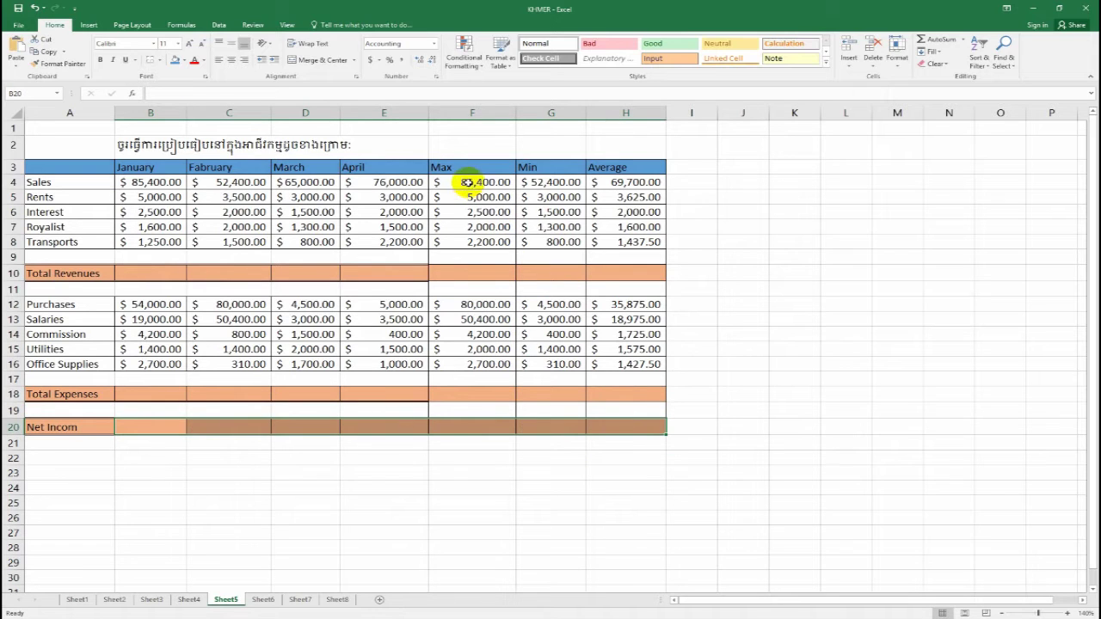
Step: Delete the Max, Min and Average results in F4:H16
left_click(462, 182)
left_click_drag(463, 182, 605, 362)
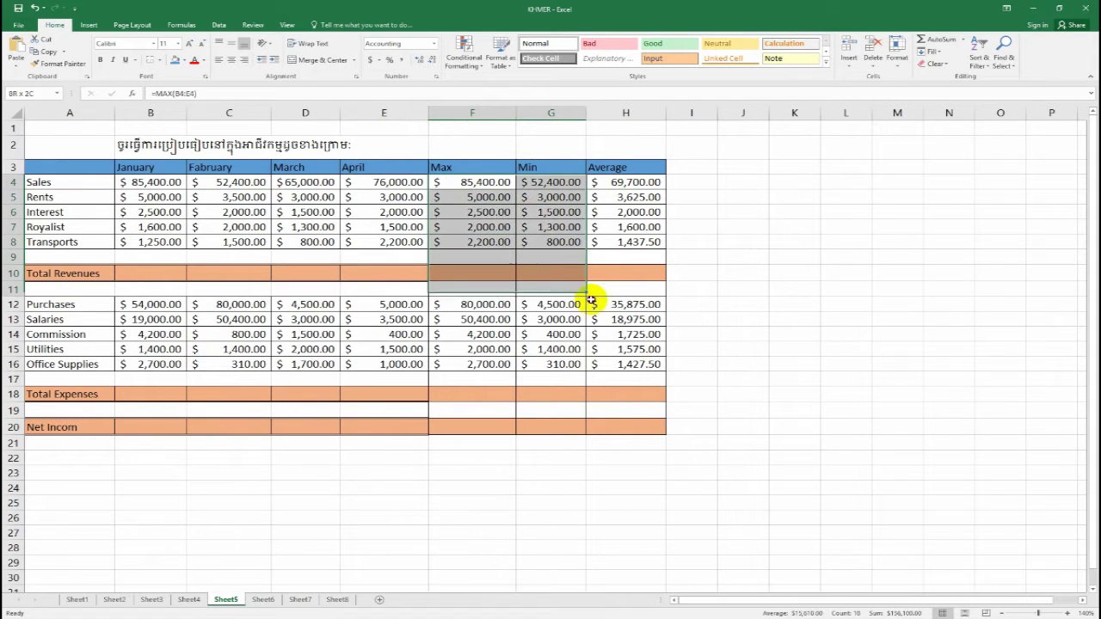
key("Delete")
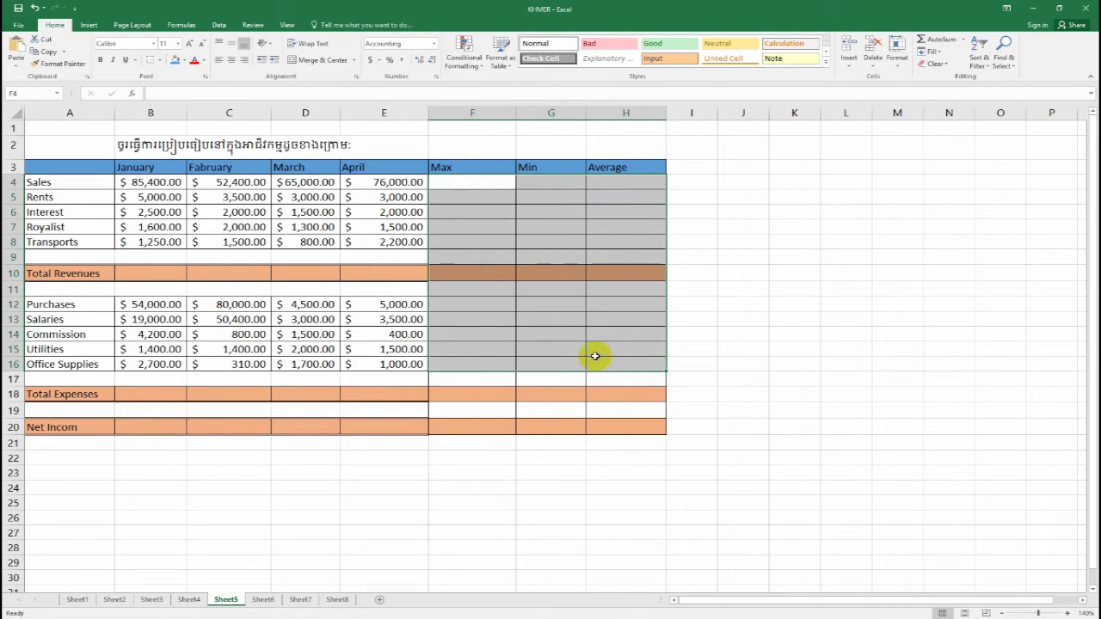
left_click(135, 273)
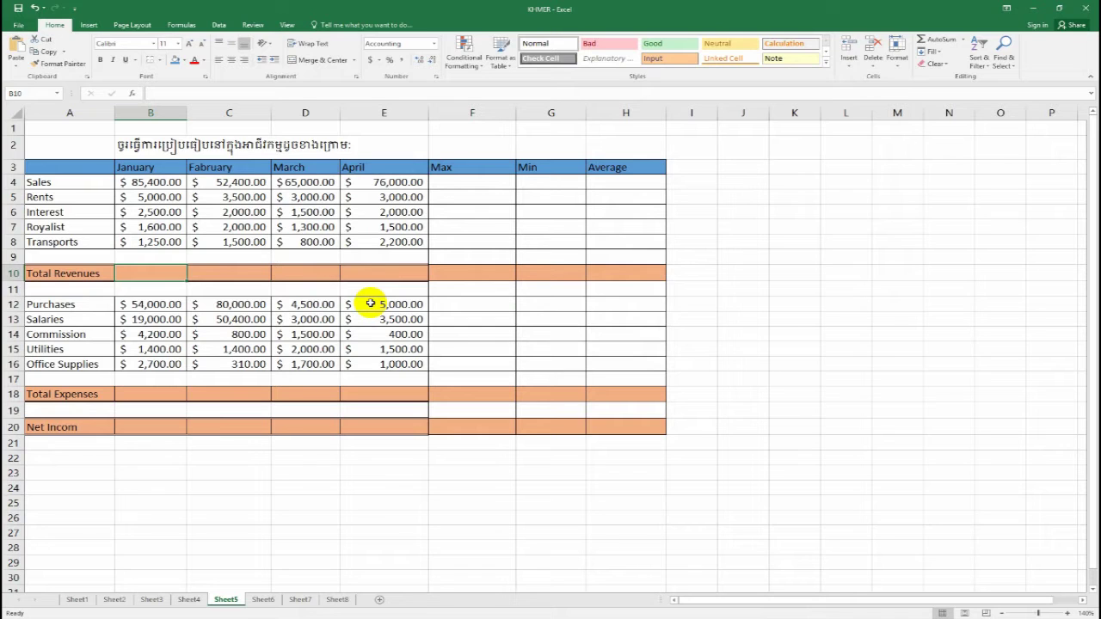
left_click(146, 364)
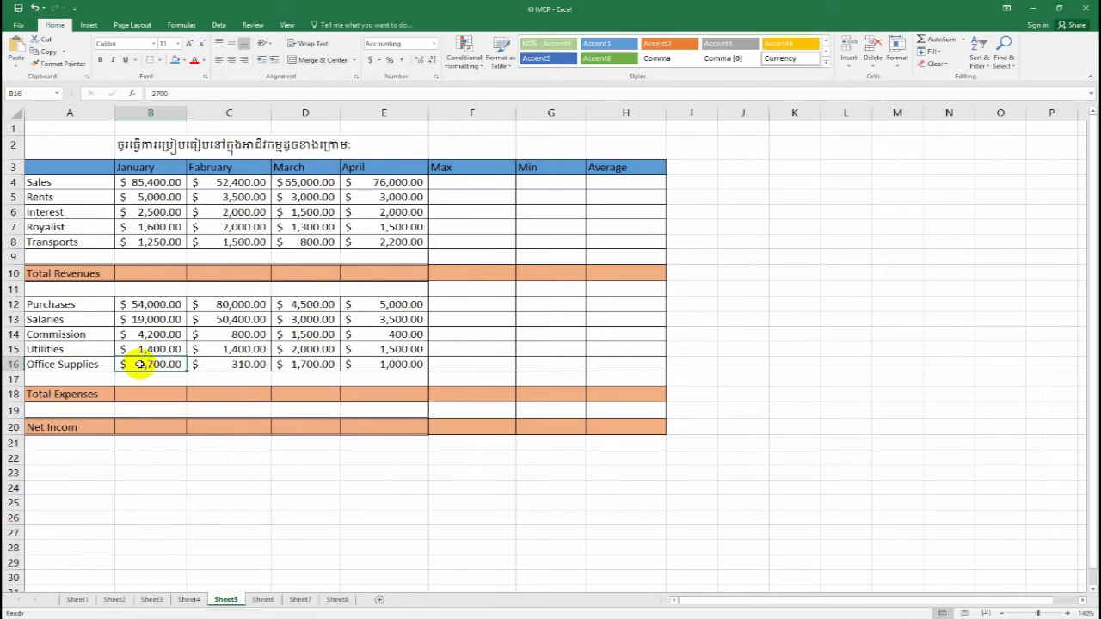
left_click(149, 272)
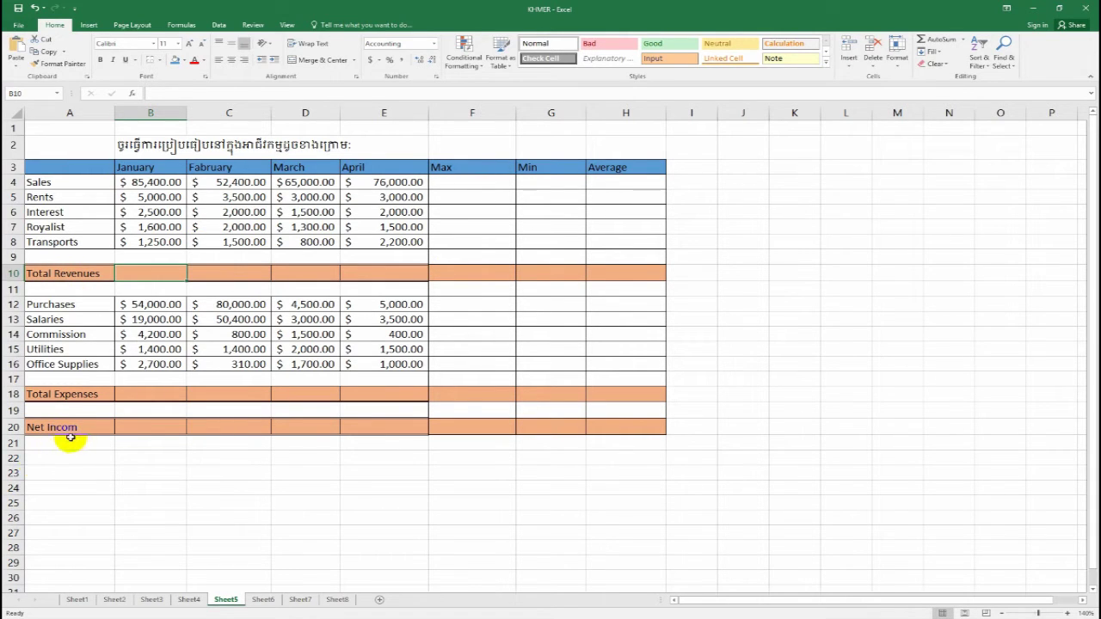
left_click(150, 428)
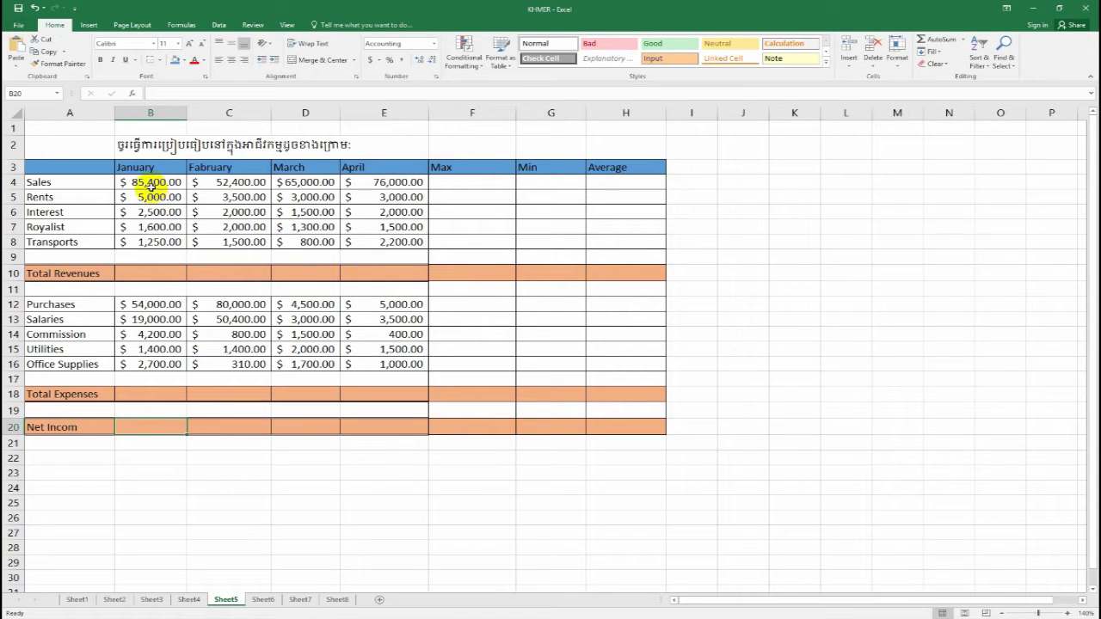
mouse_move(146, 165)
left_mouse_down()
mouse_move(345, 223)
mouse_move(369, 244)
left_mouse_up()
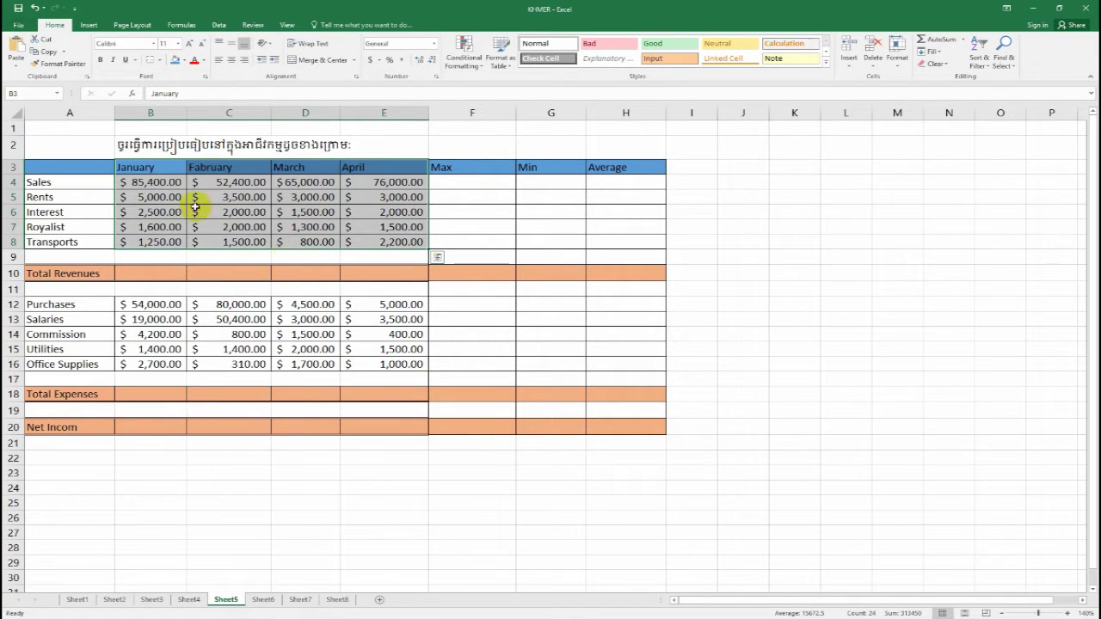
left_click(166, 203)
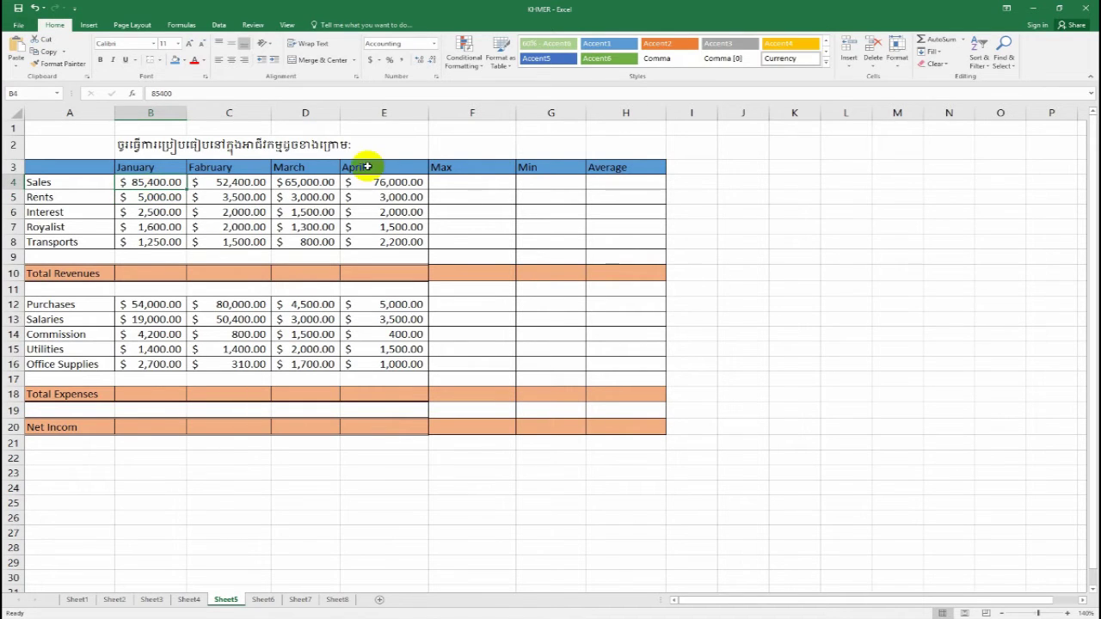
left_click(472, 185)
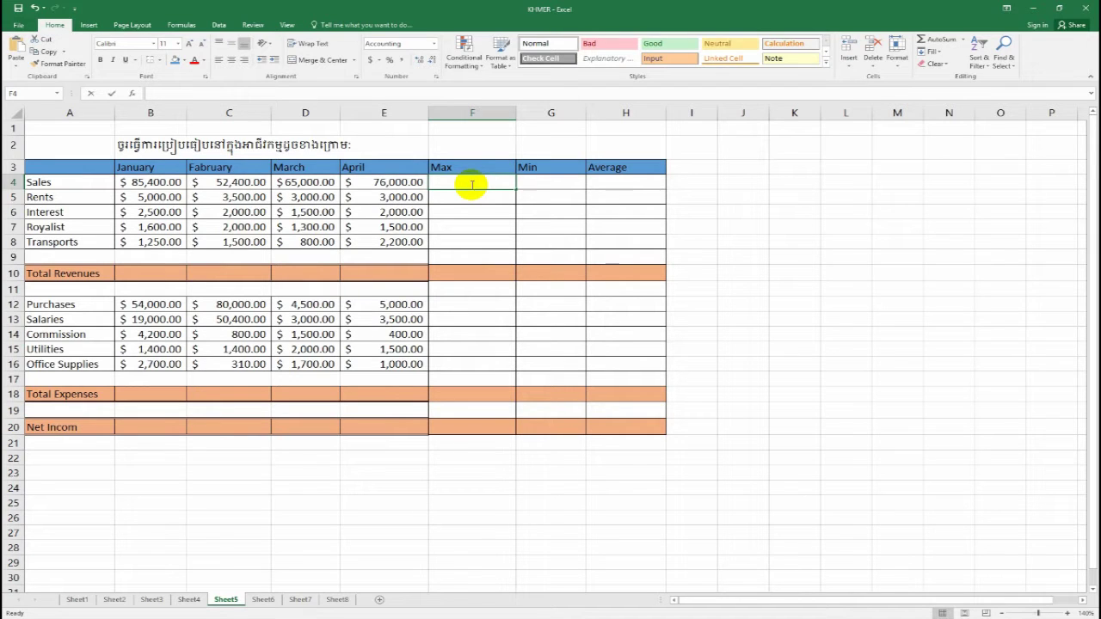
Step: Begin =max( in F4 and reference the revenue block B4:E8
type("=")
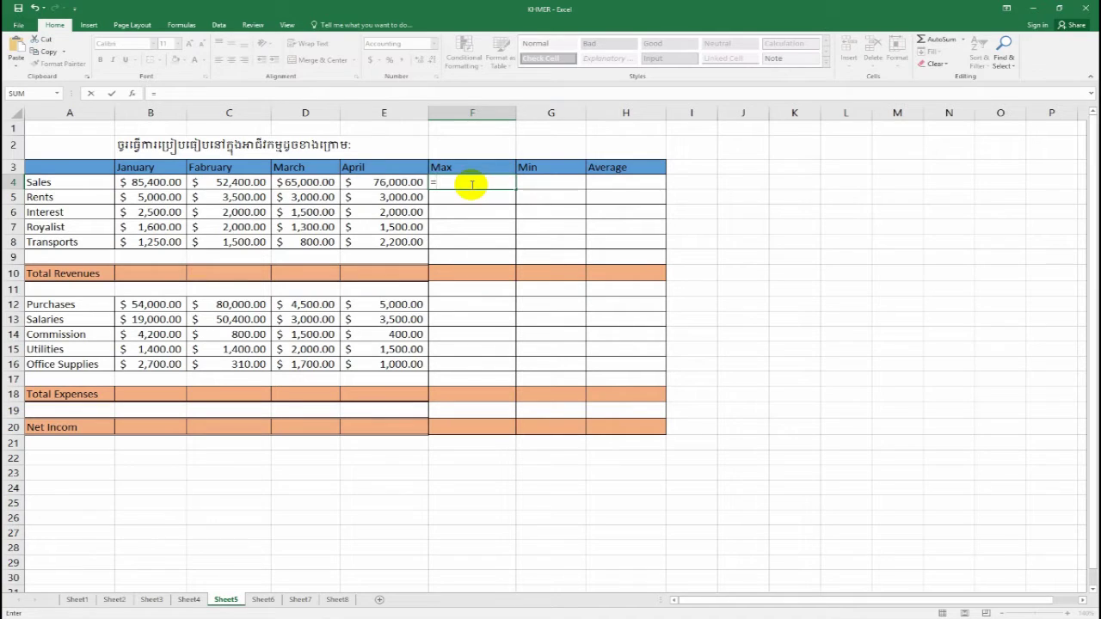
type("max")
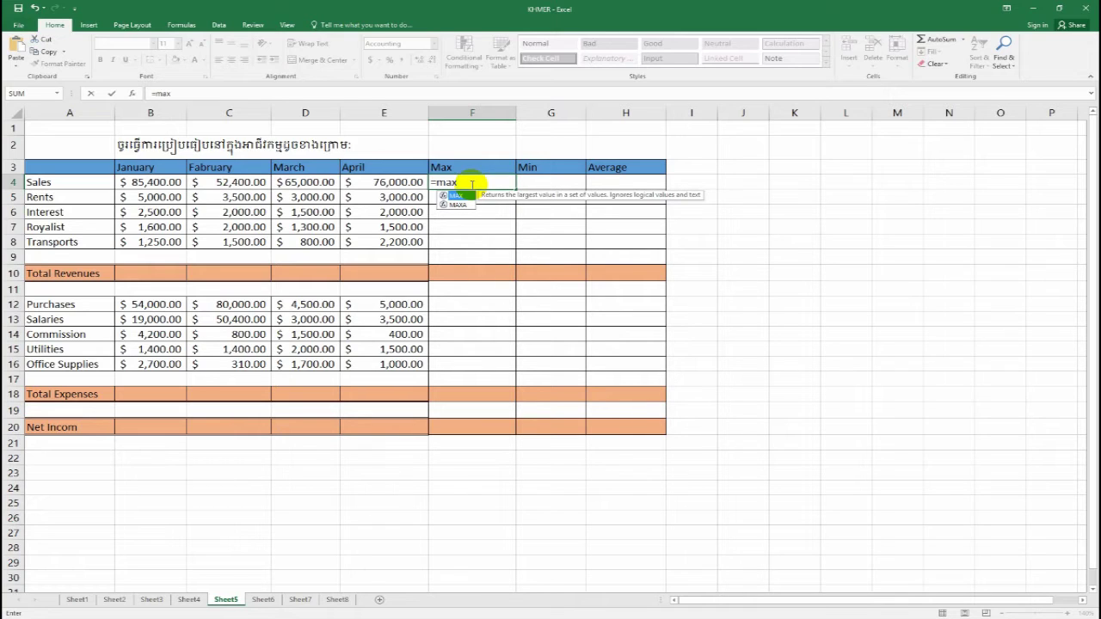
type("(")
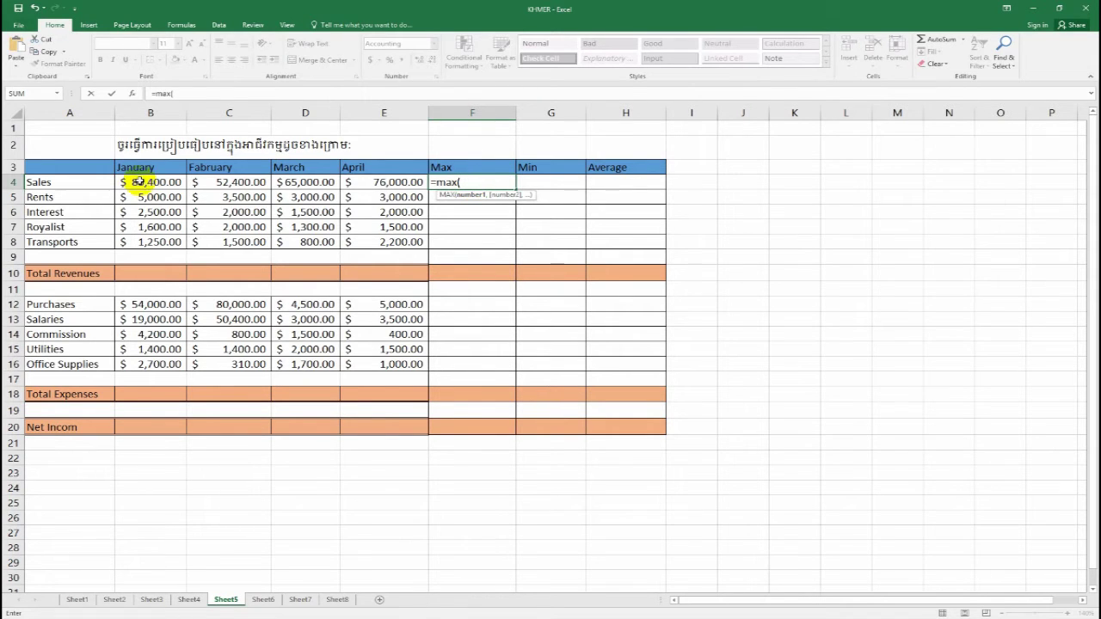
left_click_drag(142, 182, 371, 240)
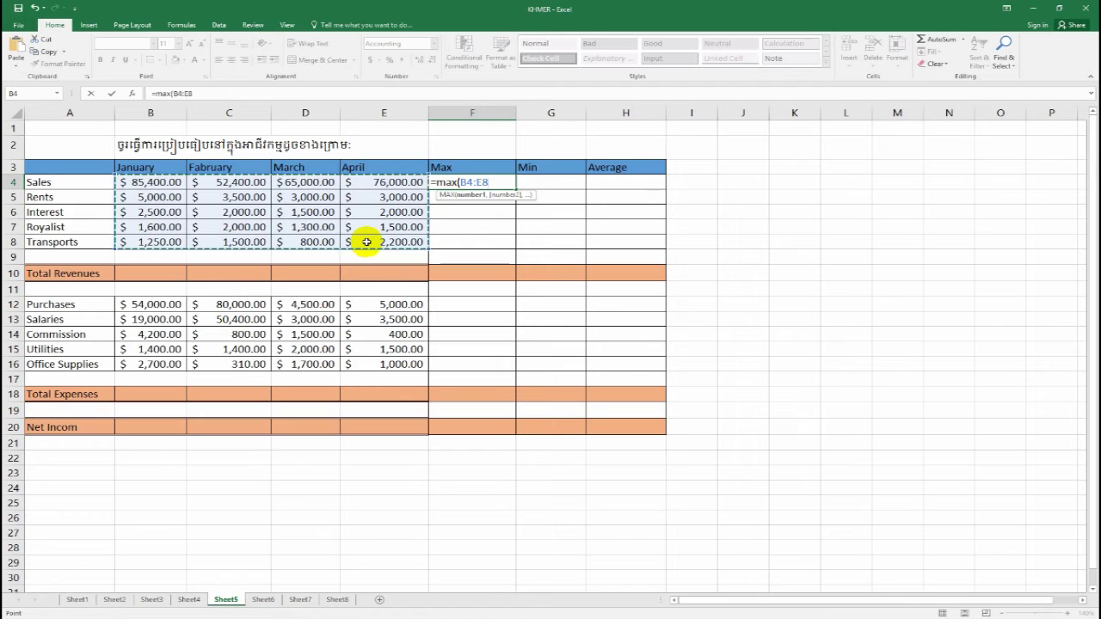
Step: Narrow the F4 range to Sales B4:E4 and finish =max(B4:E4), returning $85,400.00
left_click(133, 184)
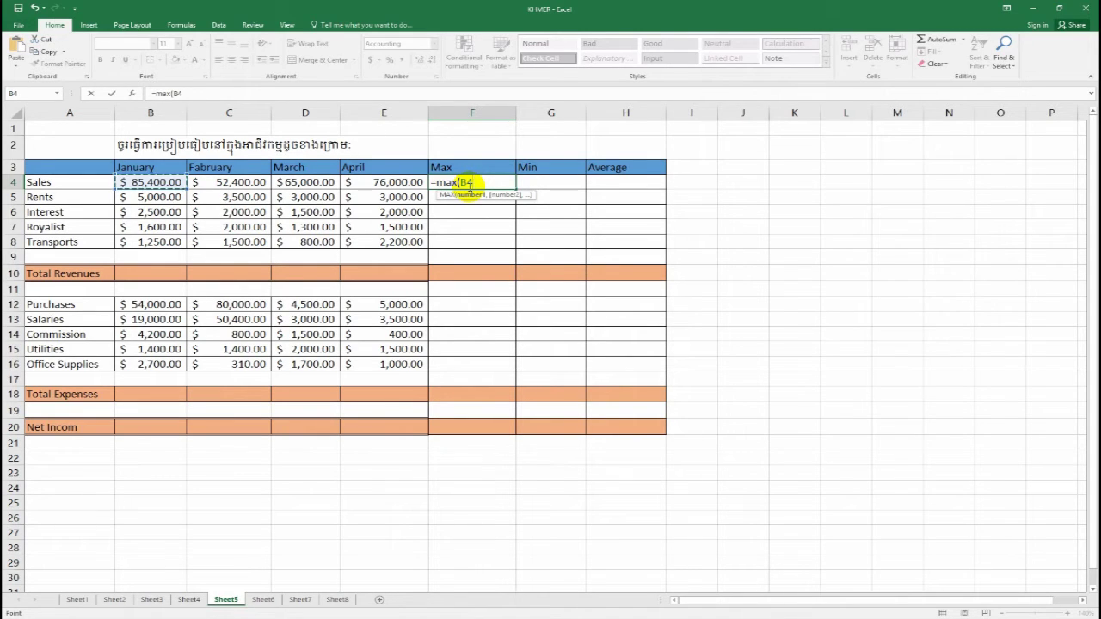
left_click_drag(172, 182, 364, 178)
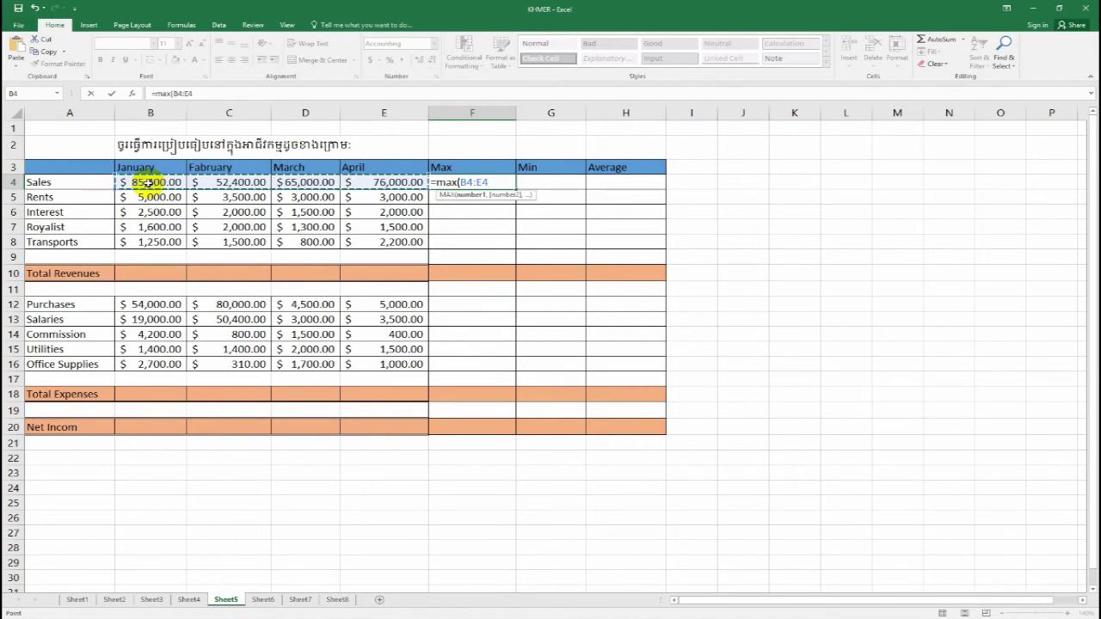
type(")")
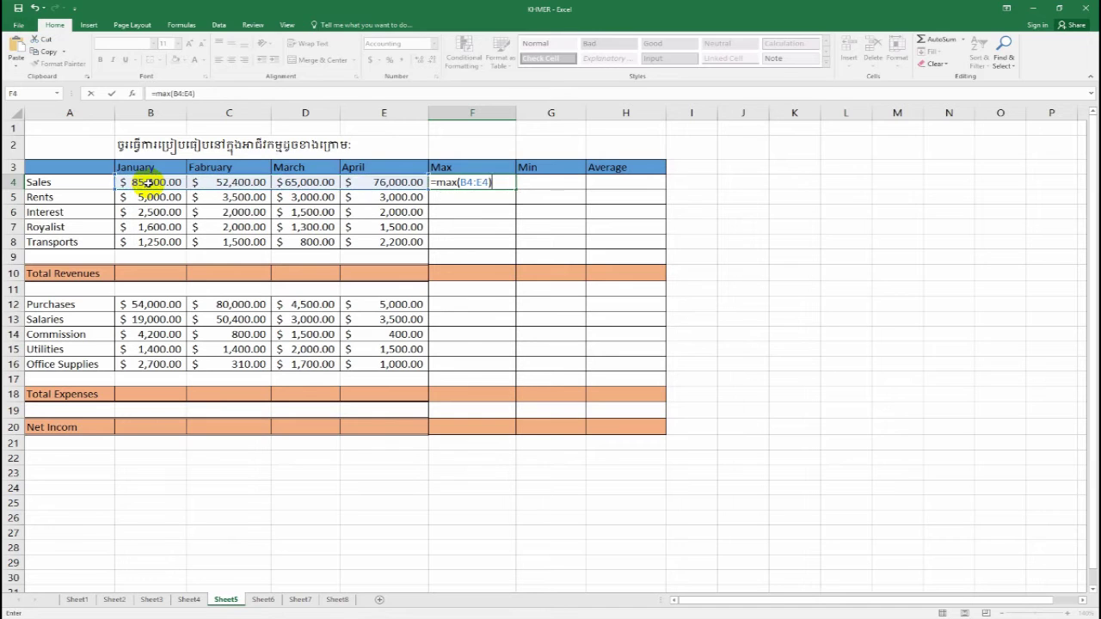
key("Return")
left_click(491, 182)
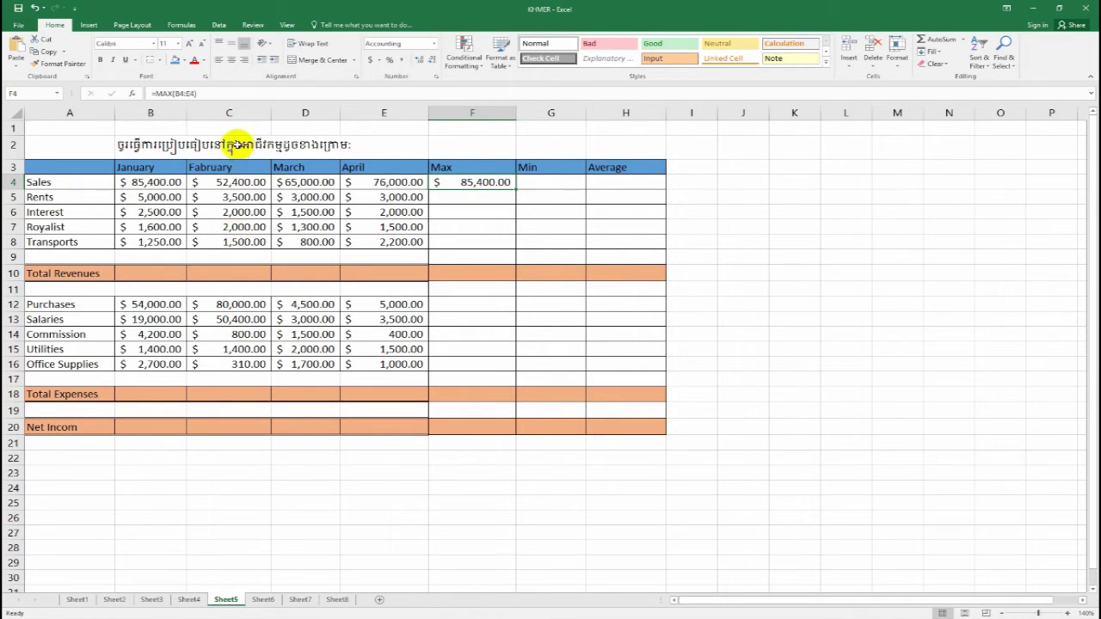
double_click(224, 183)
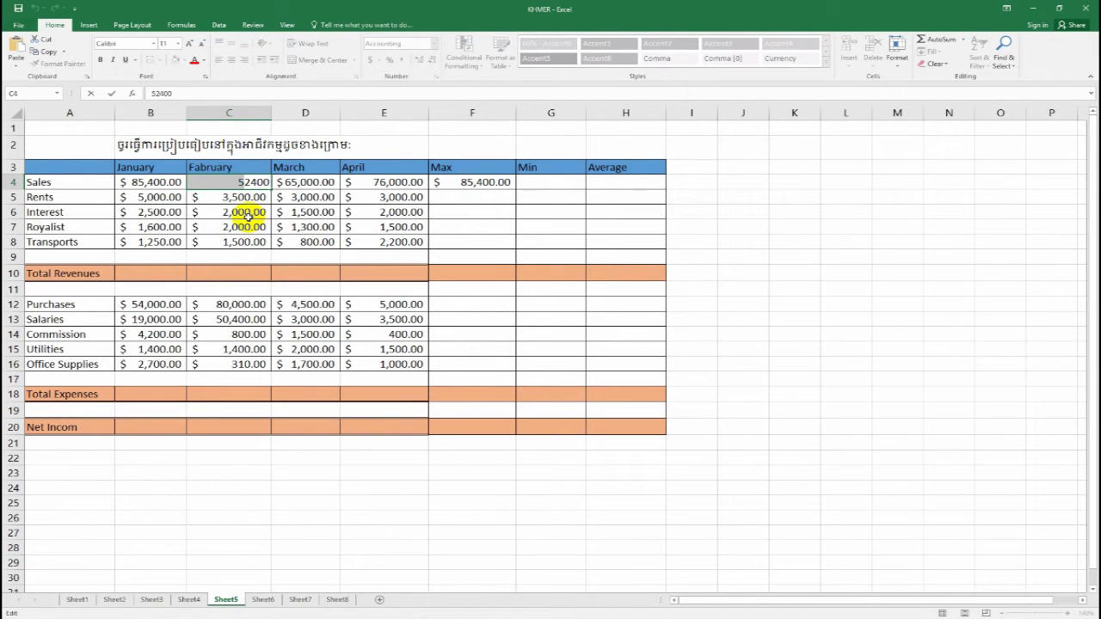
type("9")
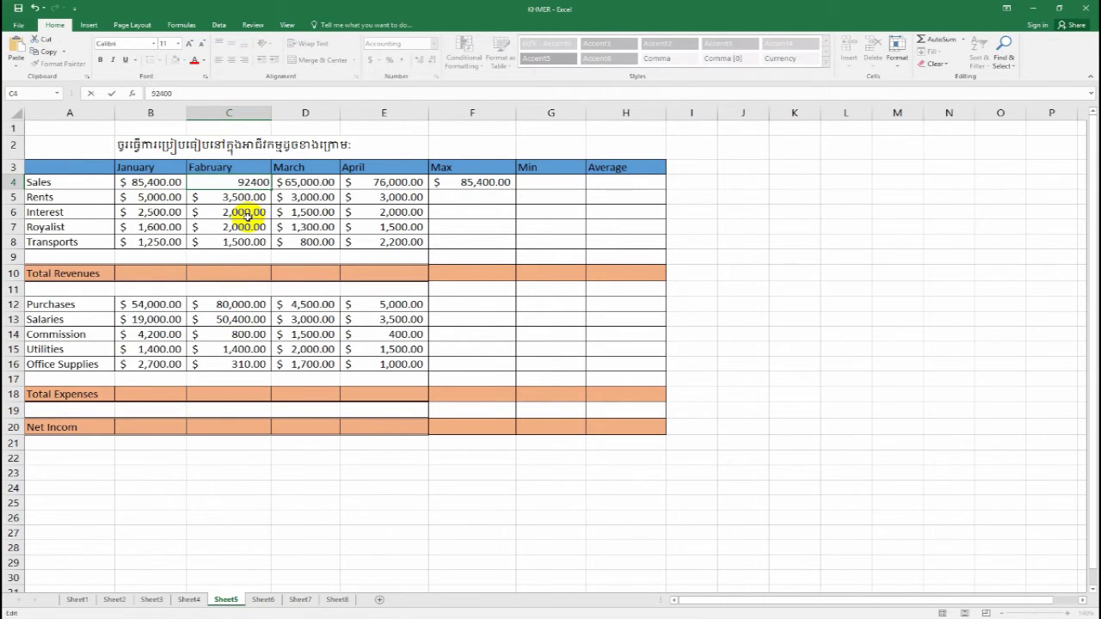
key("Return")
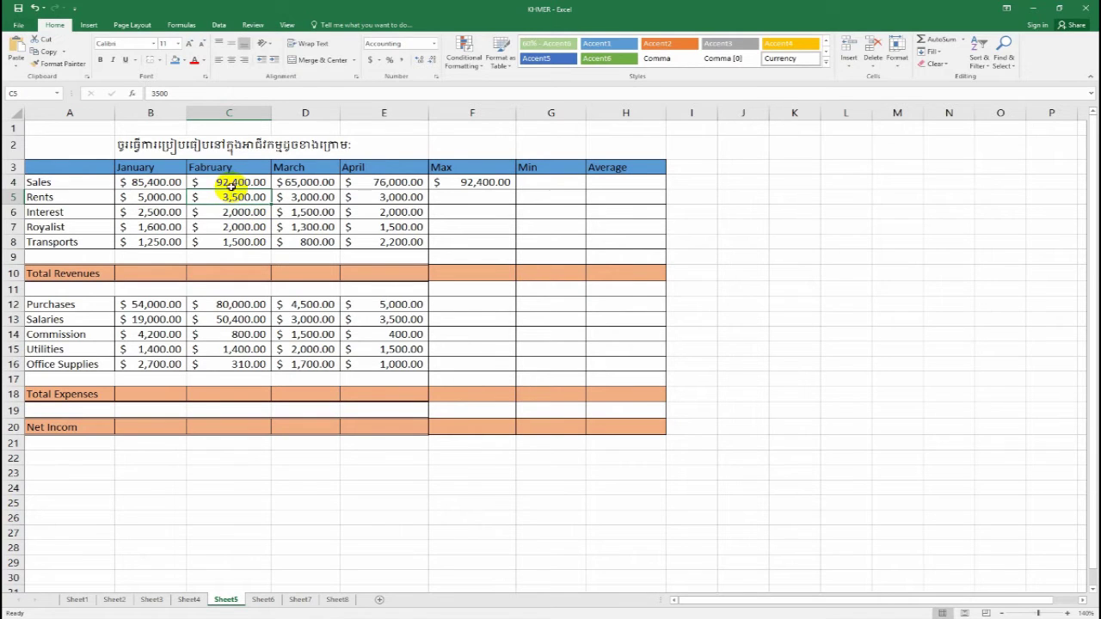
left_click(229, 183)
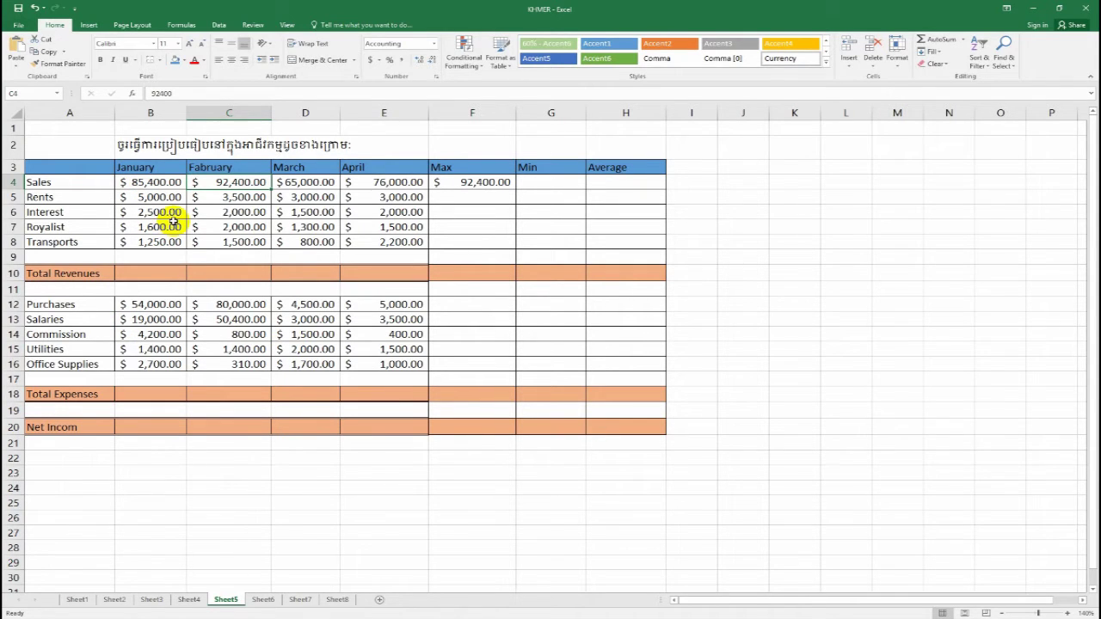
key("ctrl+z")
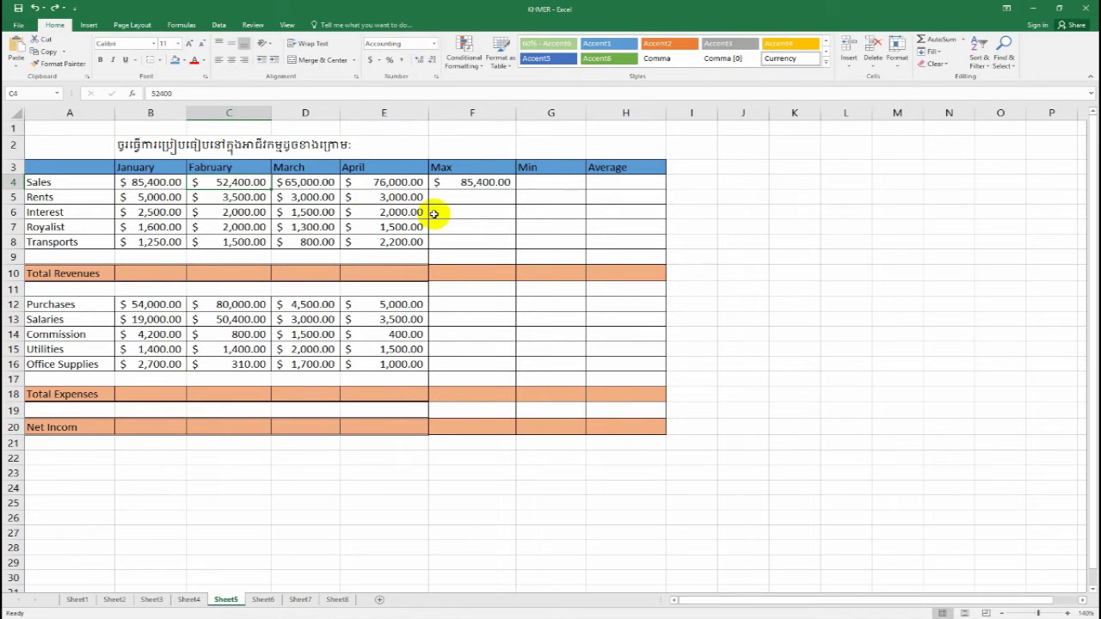
left_click(454, 200)
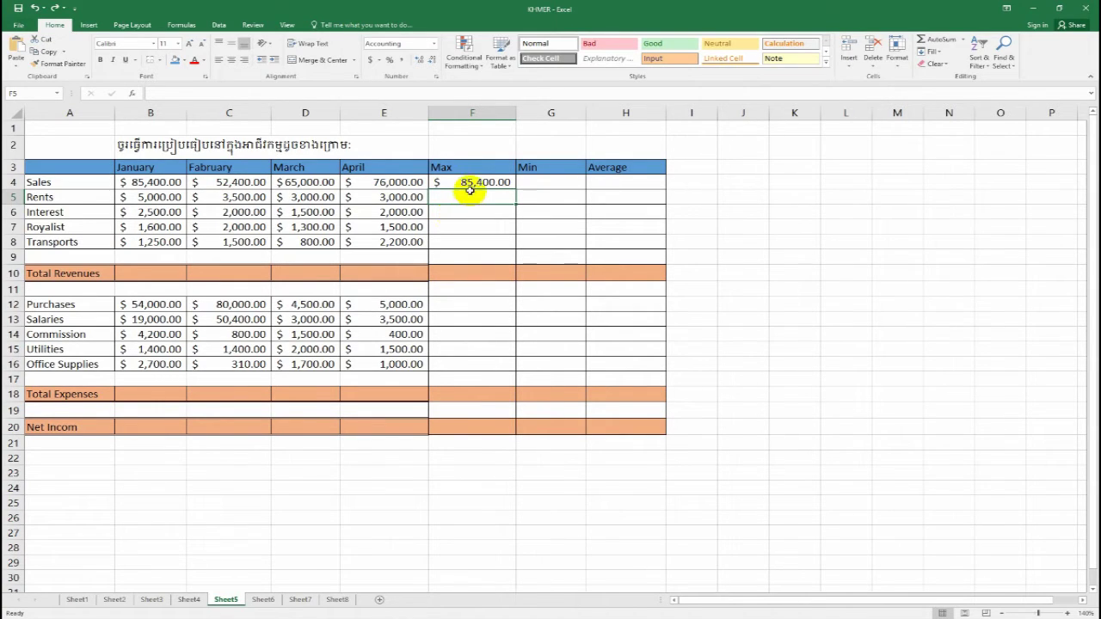
Step: Enter =MAX(B5:E5) in F5 for Rents, returning 5,000.00
left_click(470, 182)
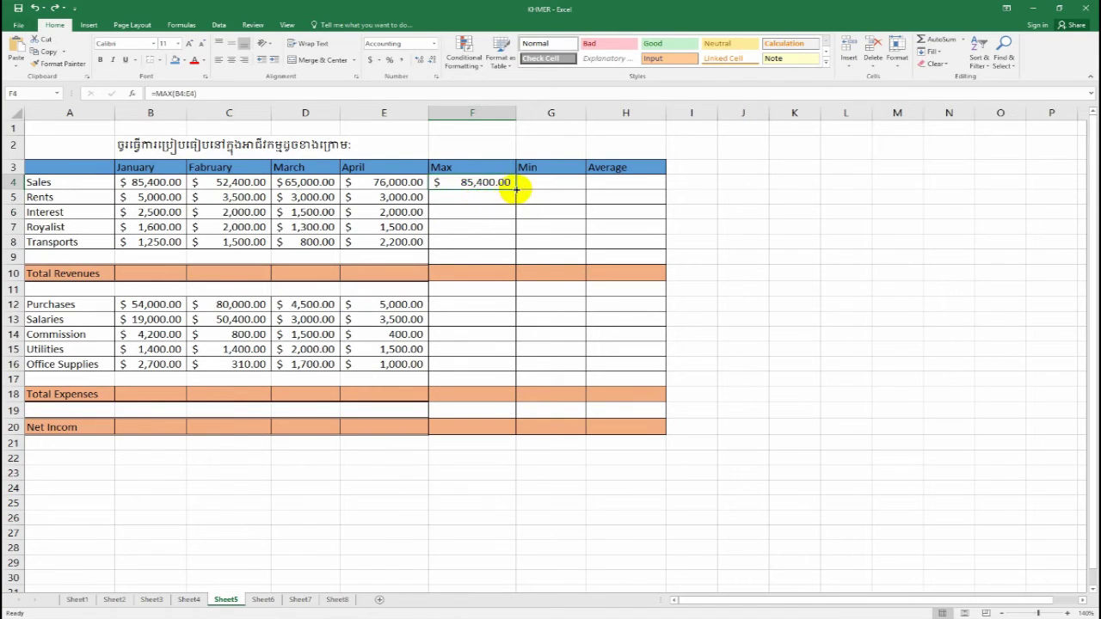
left_click(473, 200)
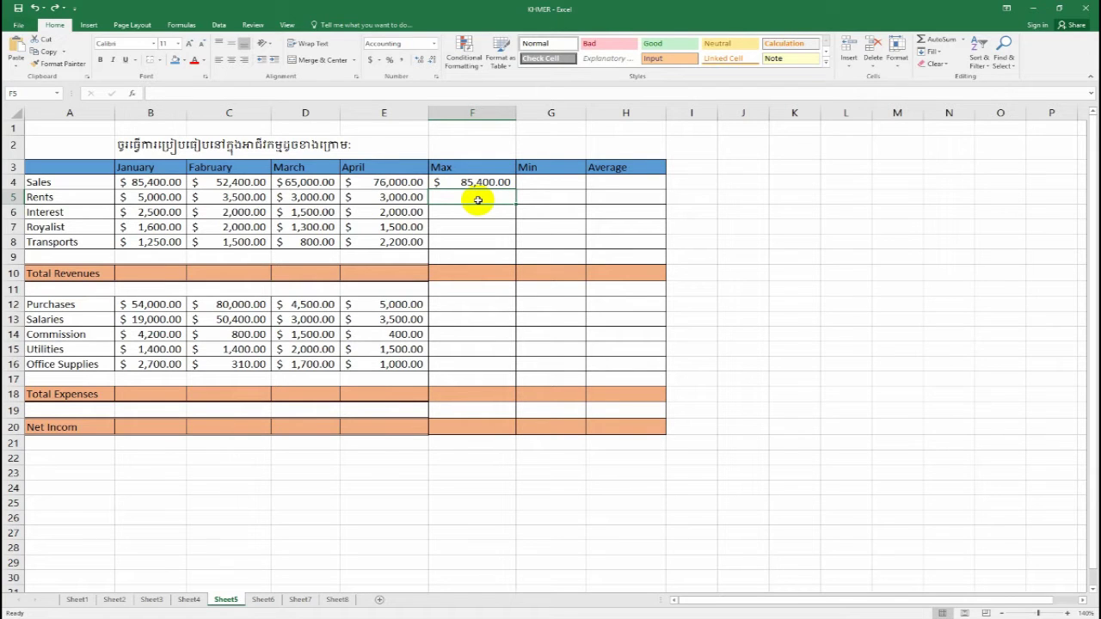
type("=m")
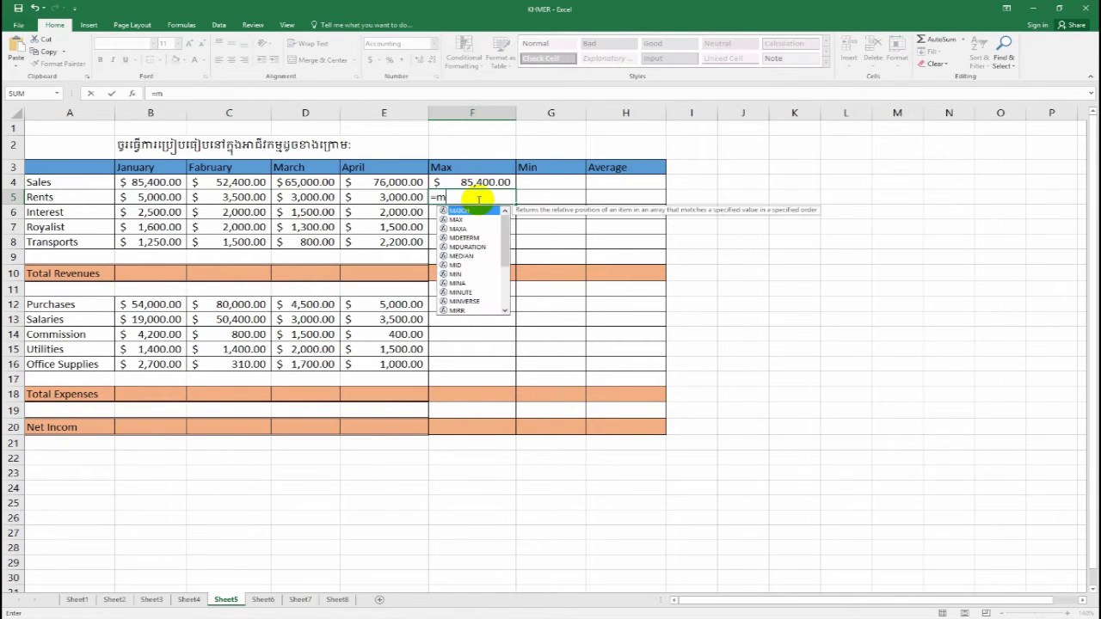
type("ax")
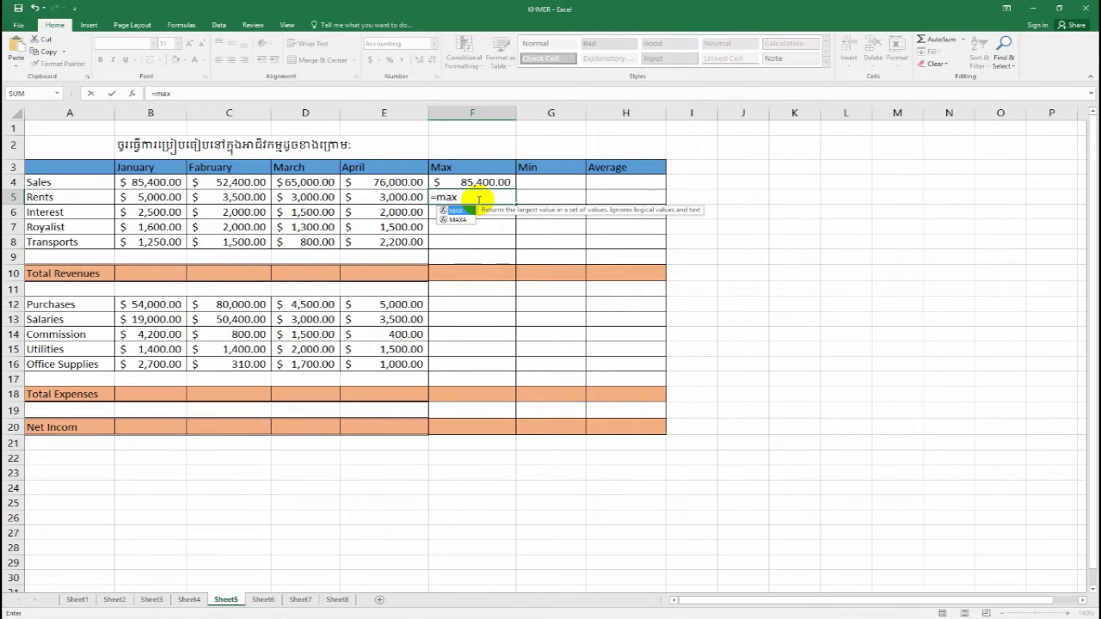
type("(")
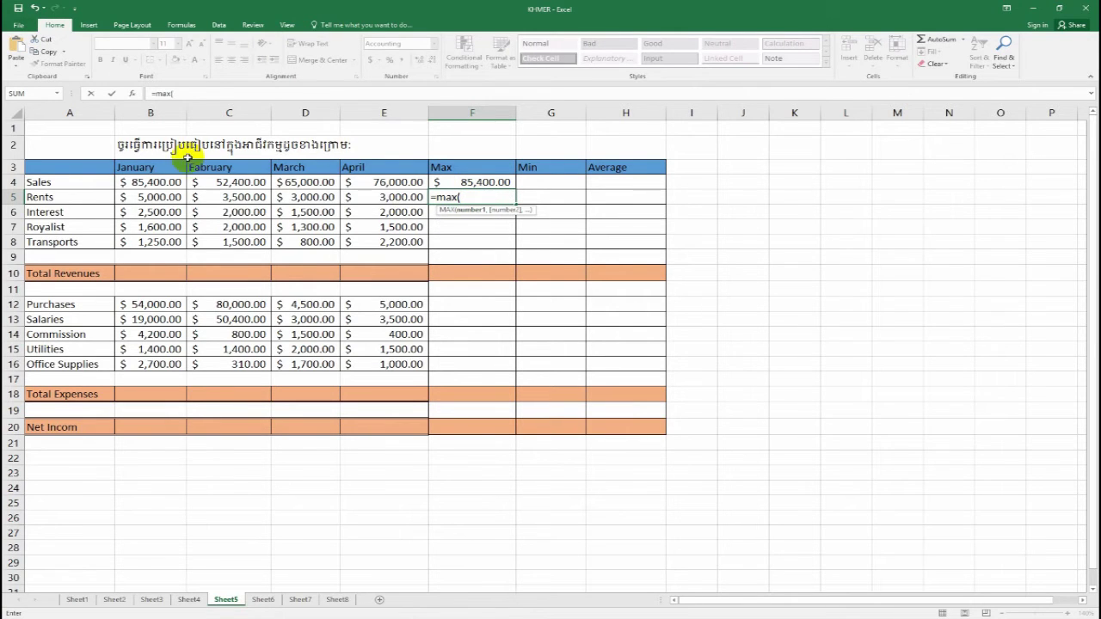
left_click_drag(148, 196, 350, 195)
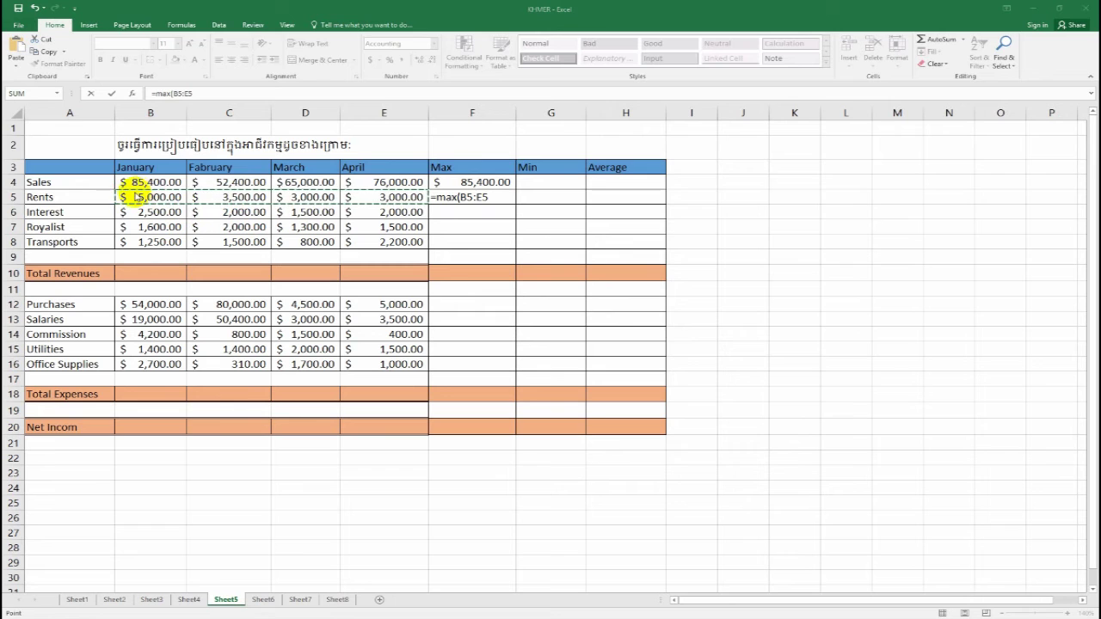
left_click(480, 200)
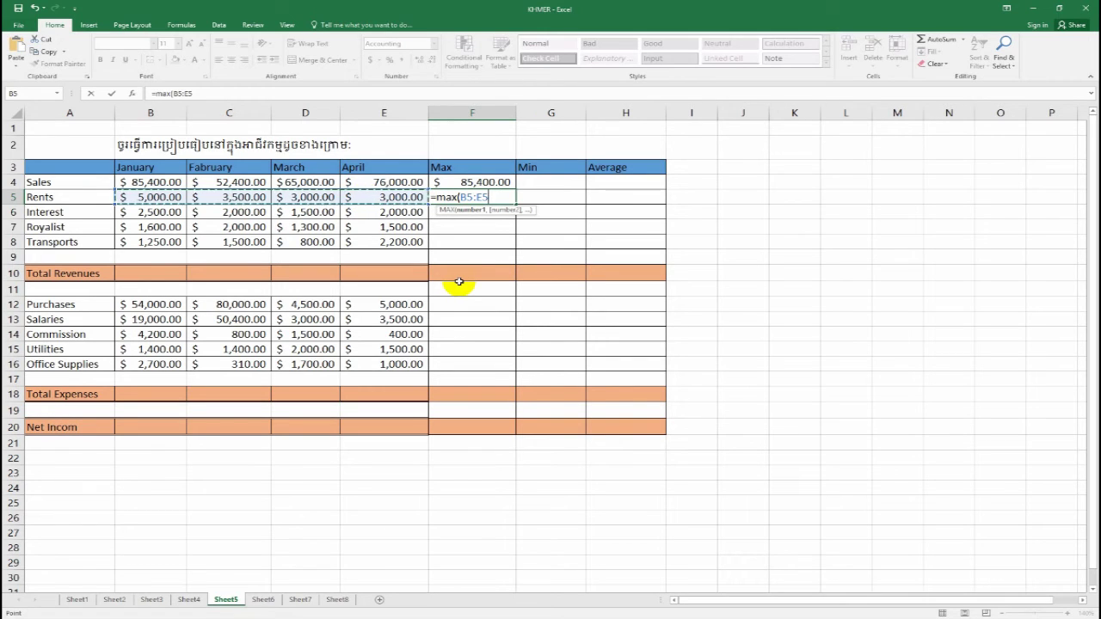
type(")")
key("Return")
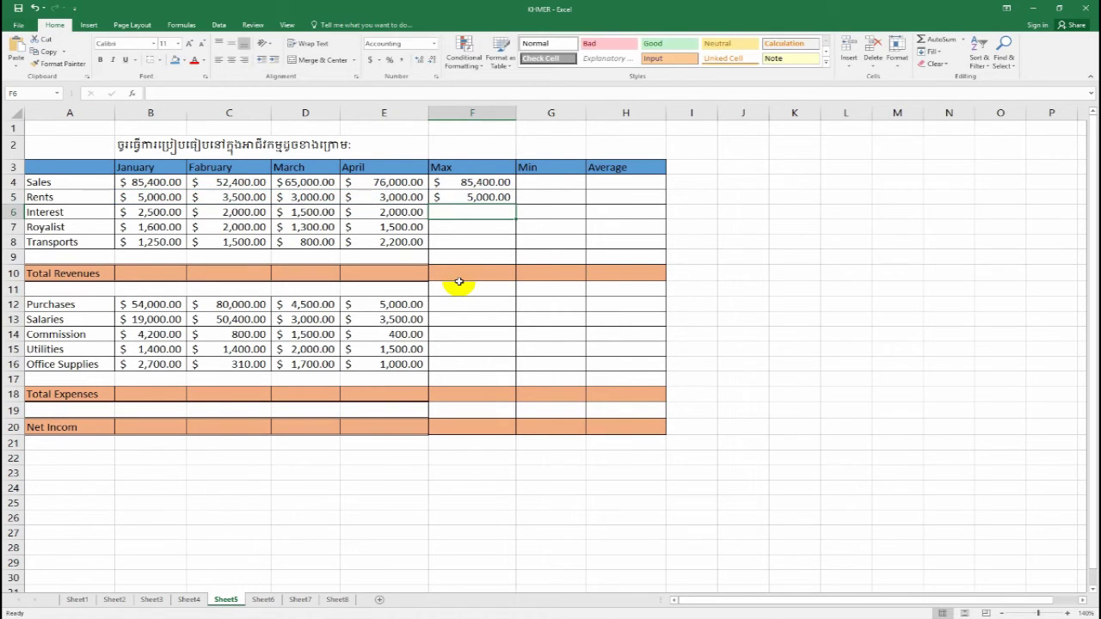
left_click(465, 199)
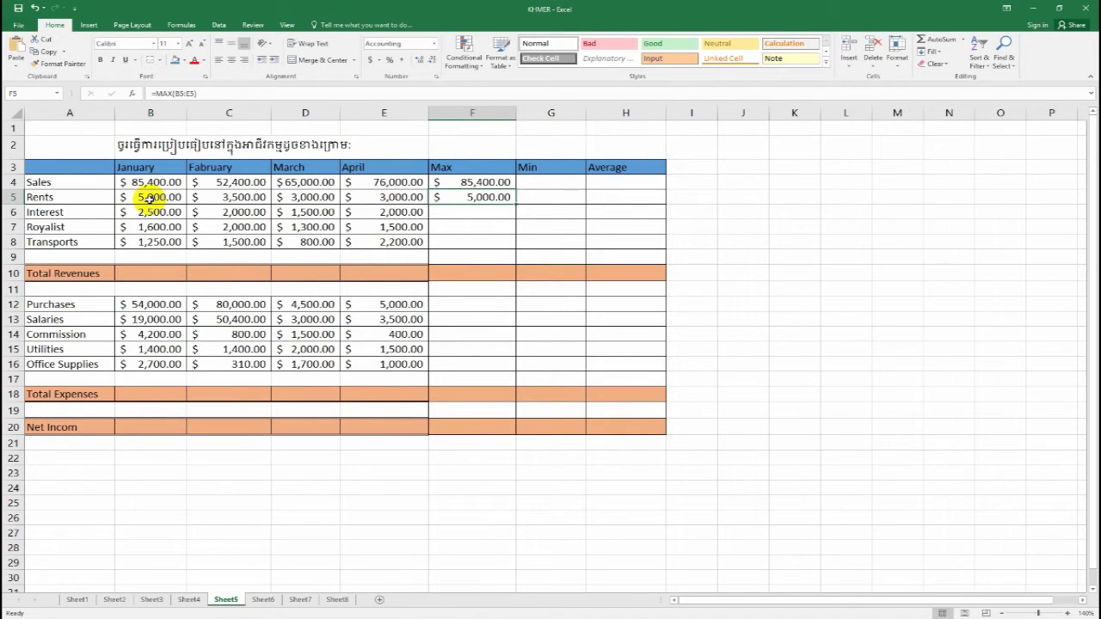
left_click(487, 216)
left_click(482, 198)
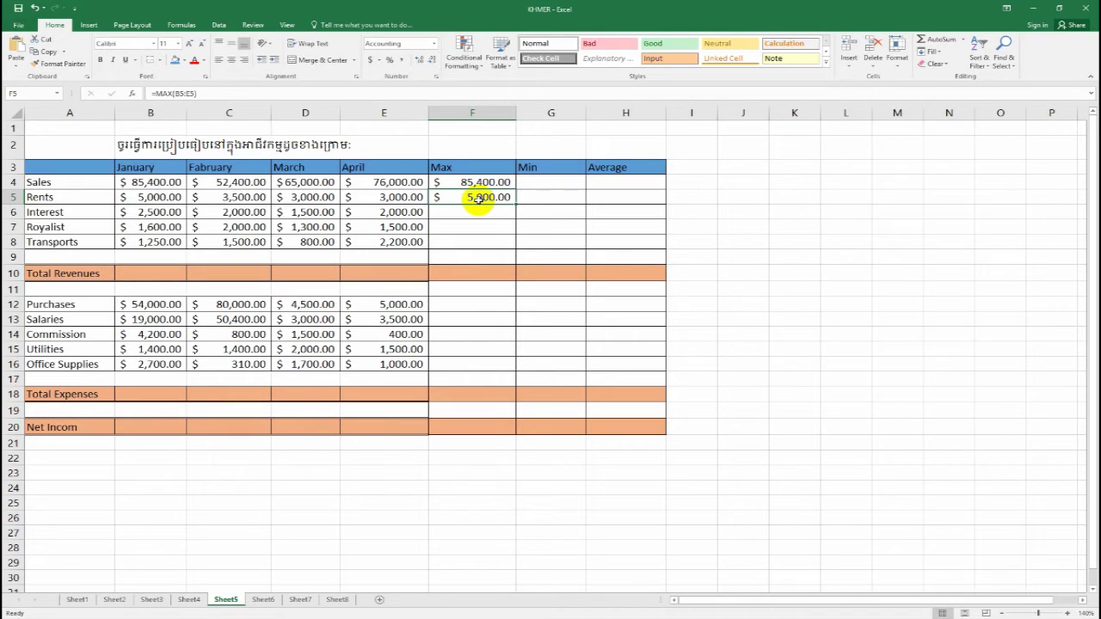
Step: Copy F5's Max formula down to F8, giving 2,500.00, 2,000.00 and 2,200.00
left_click_drag(479, 198, 467, 182)
left_click(480, 198)
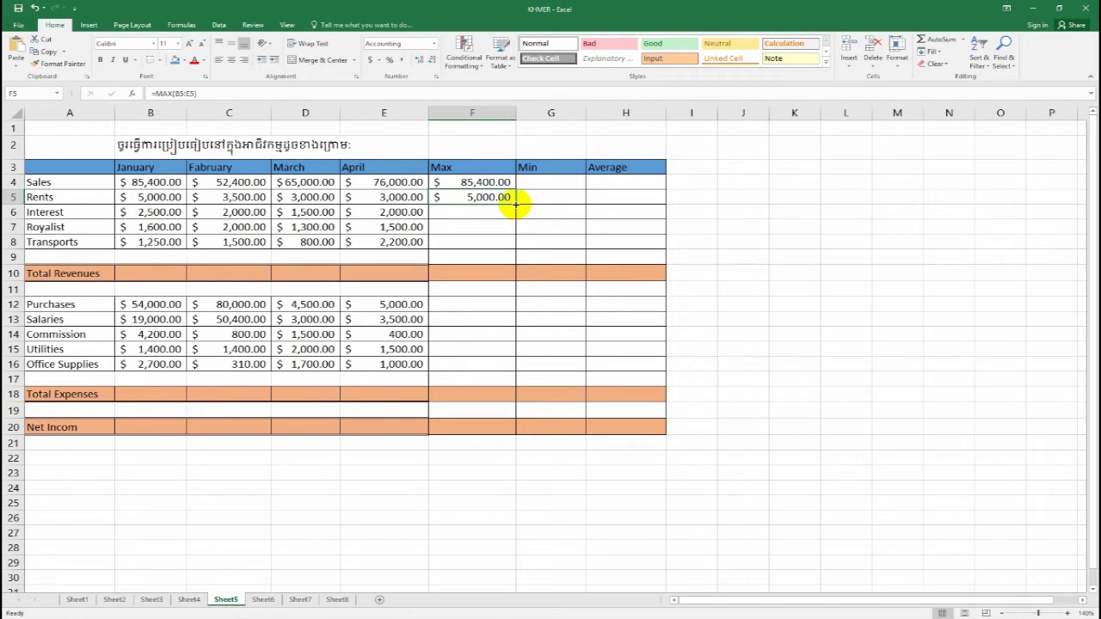
left_click_drag(515, 203, 515, 250)
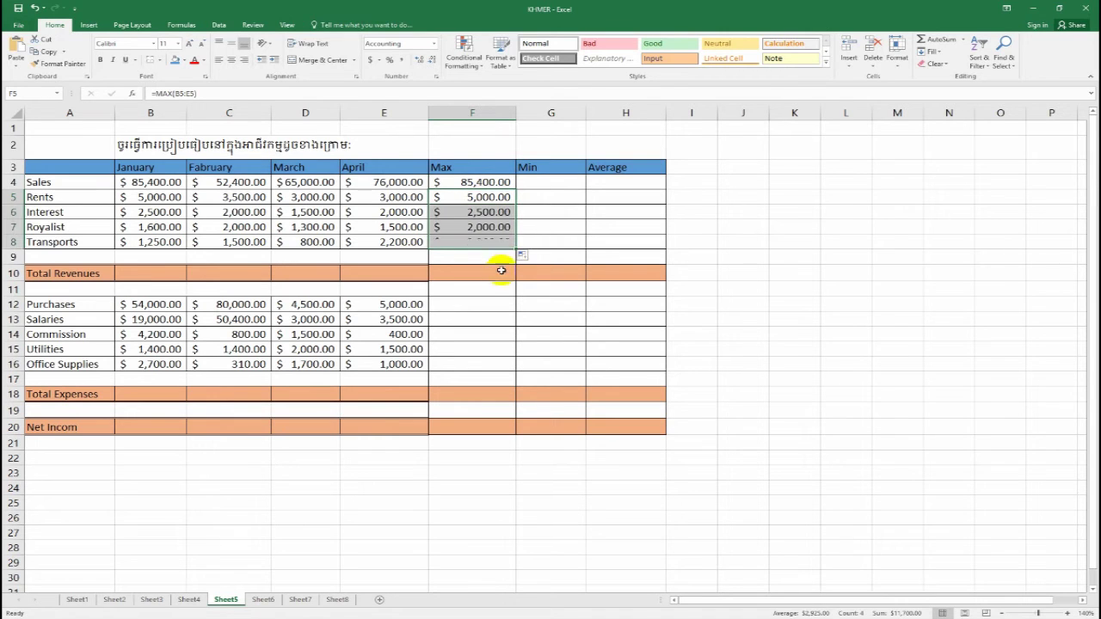
left_click(467, 297)
left_click(468, 241)
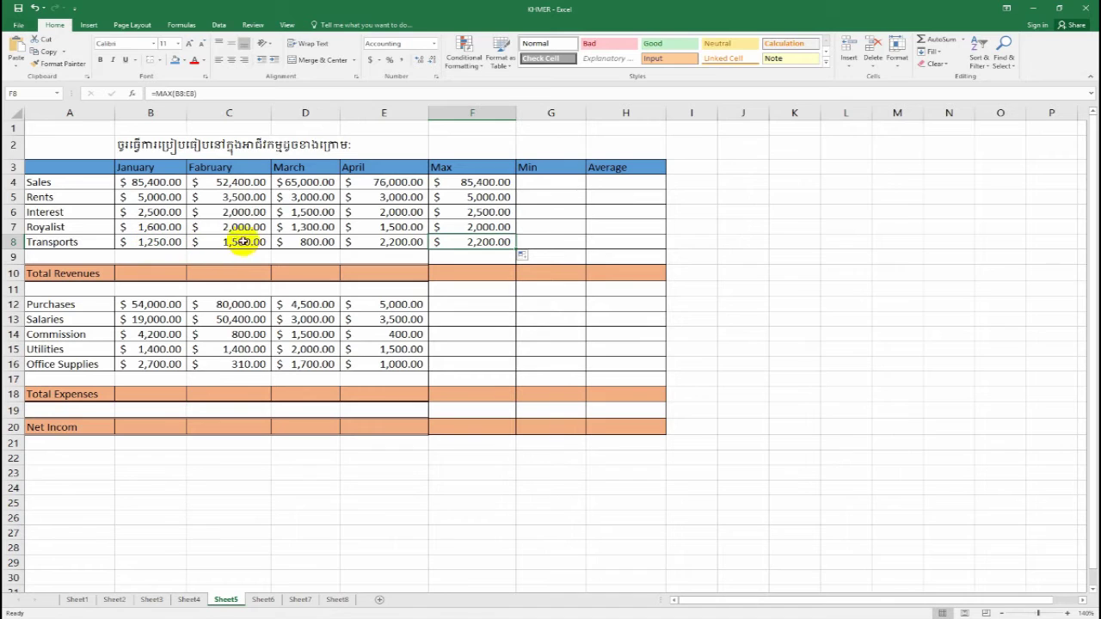
left_click(384, 243)
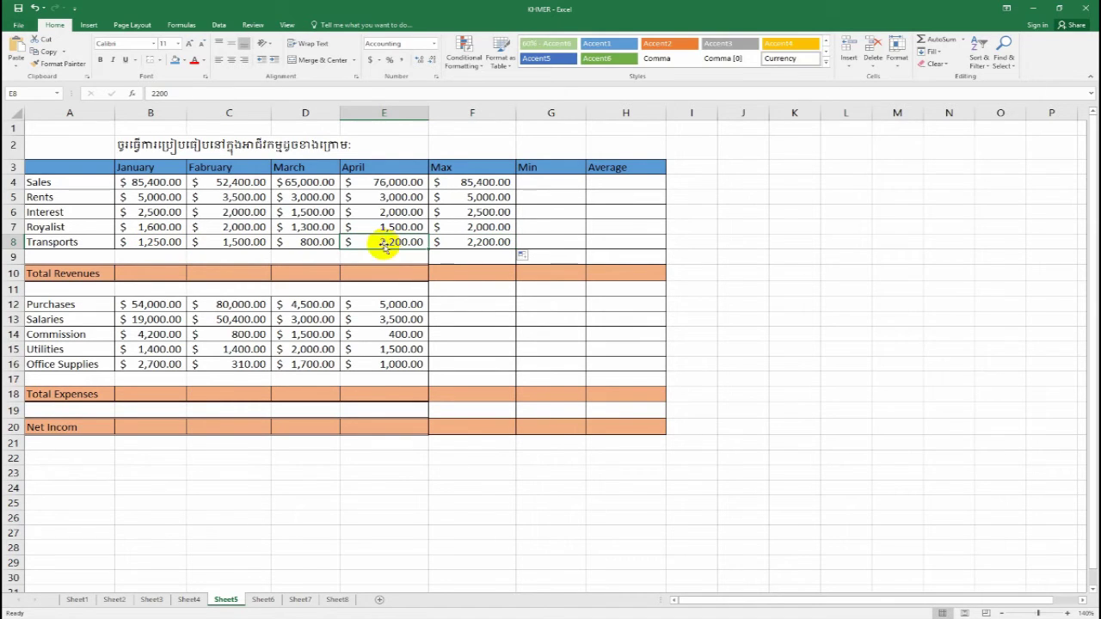
left_click(447, 244)
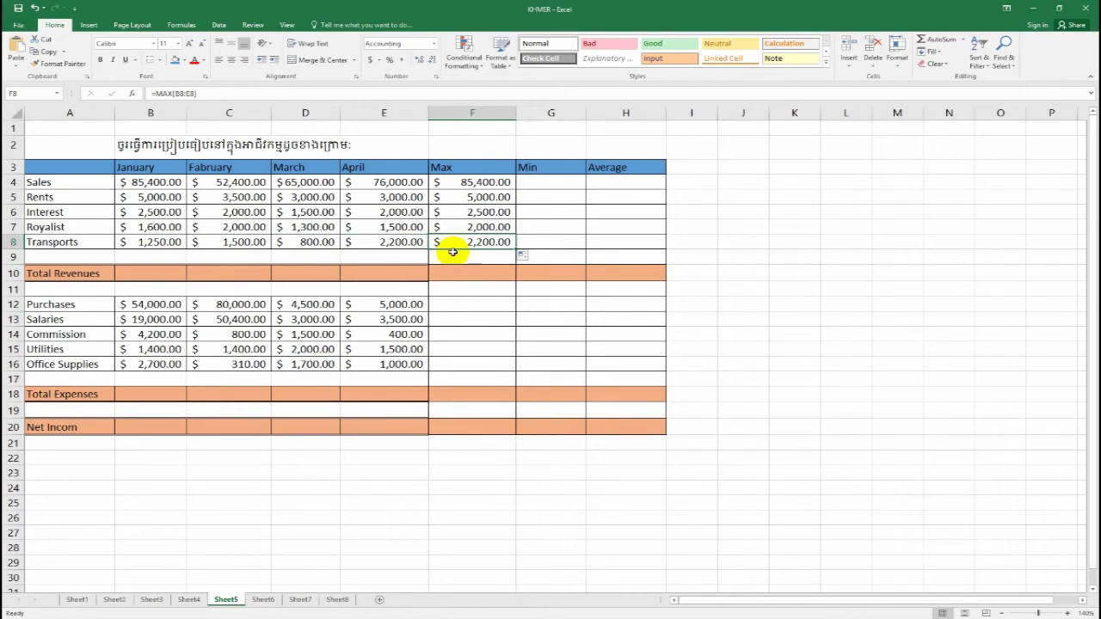
left_click(533, 184)
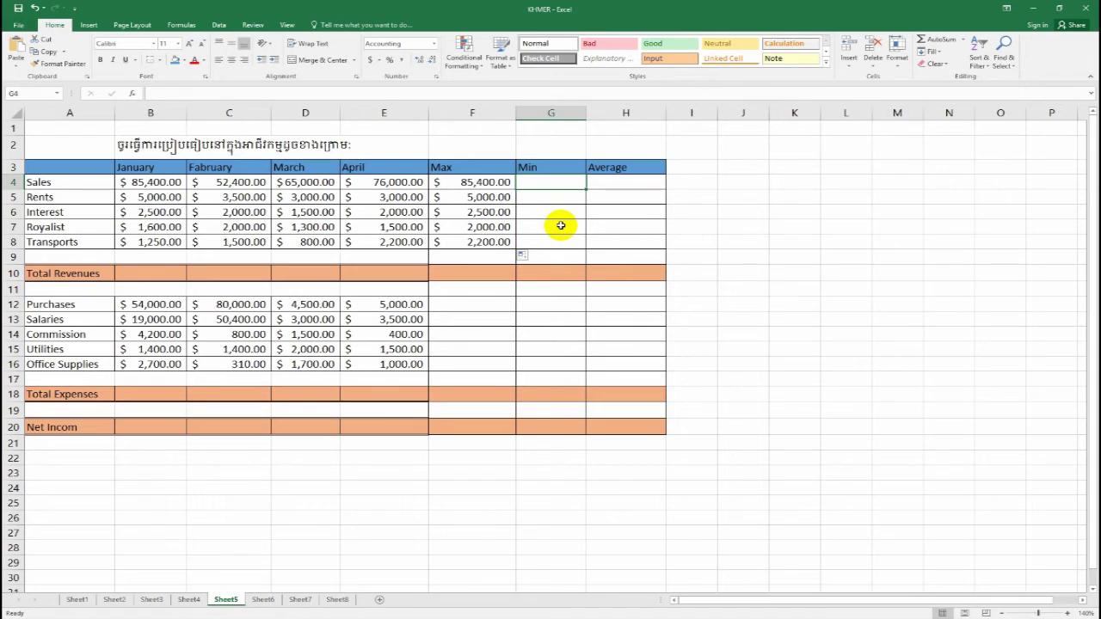
Step: Enter =MIN(B4:E4) in G4 and fill it down to G8 for all five revenue rows
type("=")
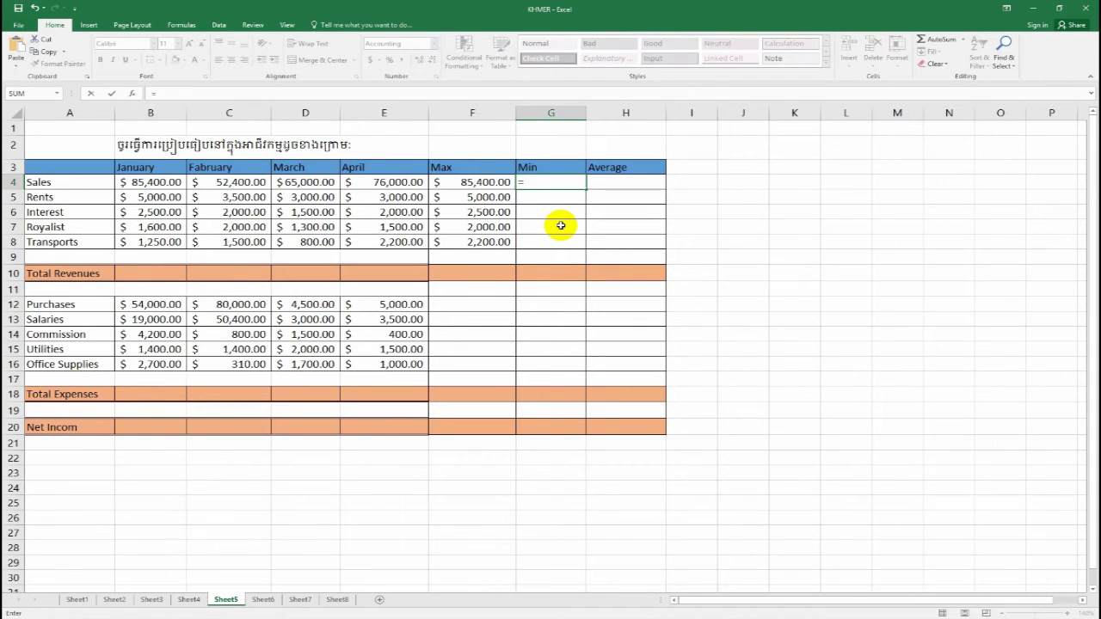
type("m")
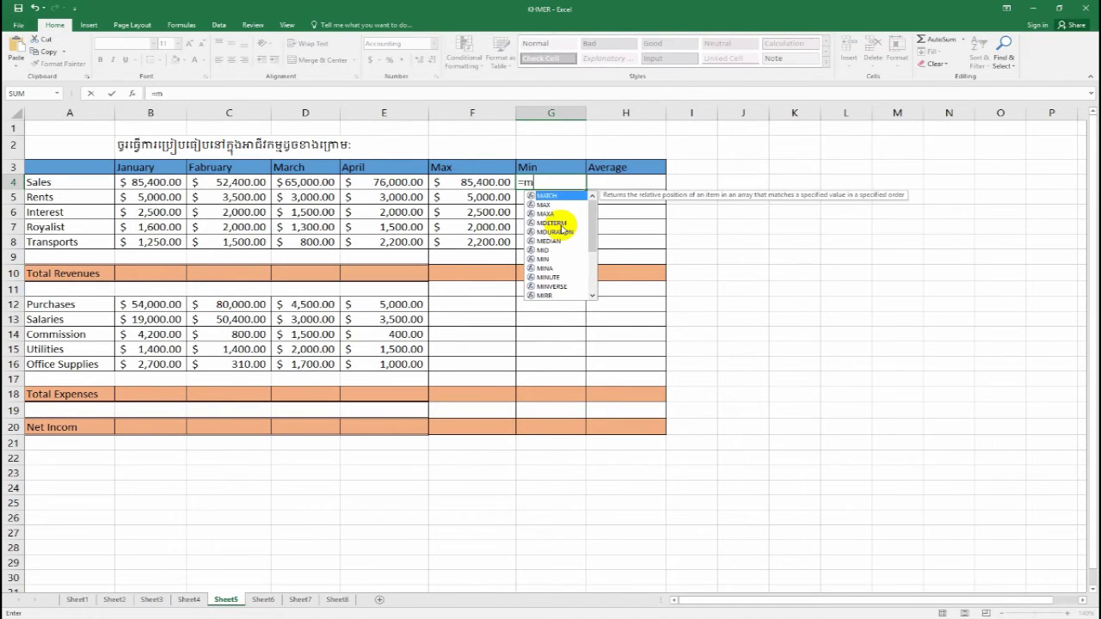
type("i")
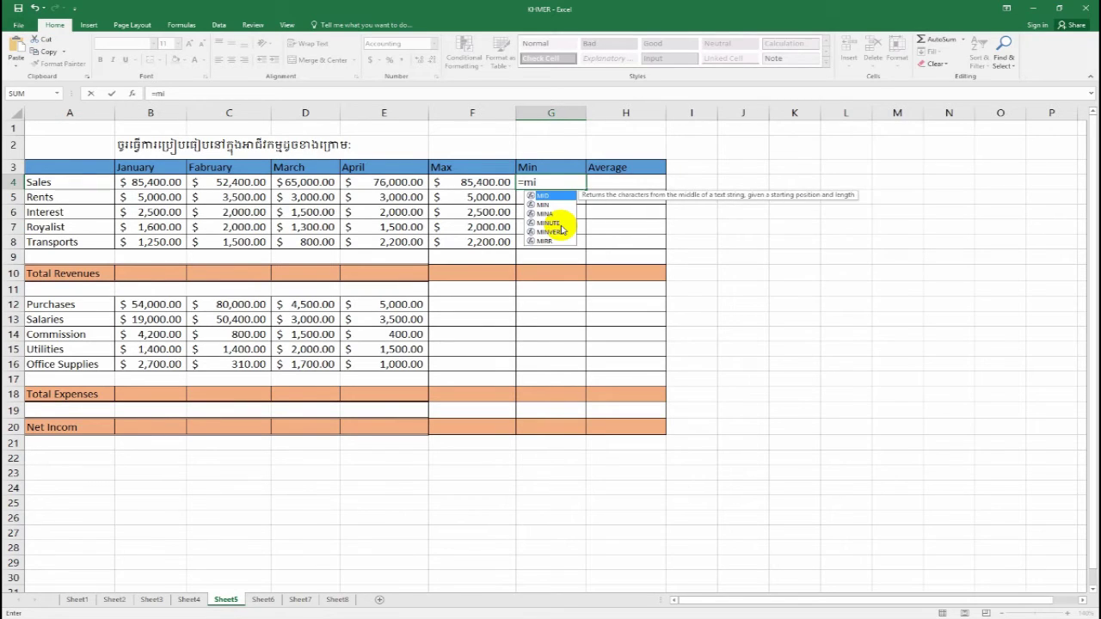
type("n")
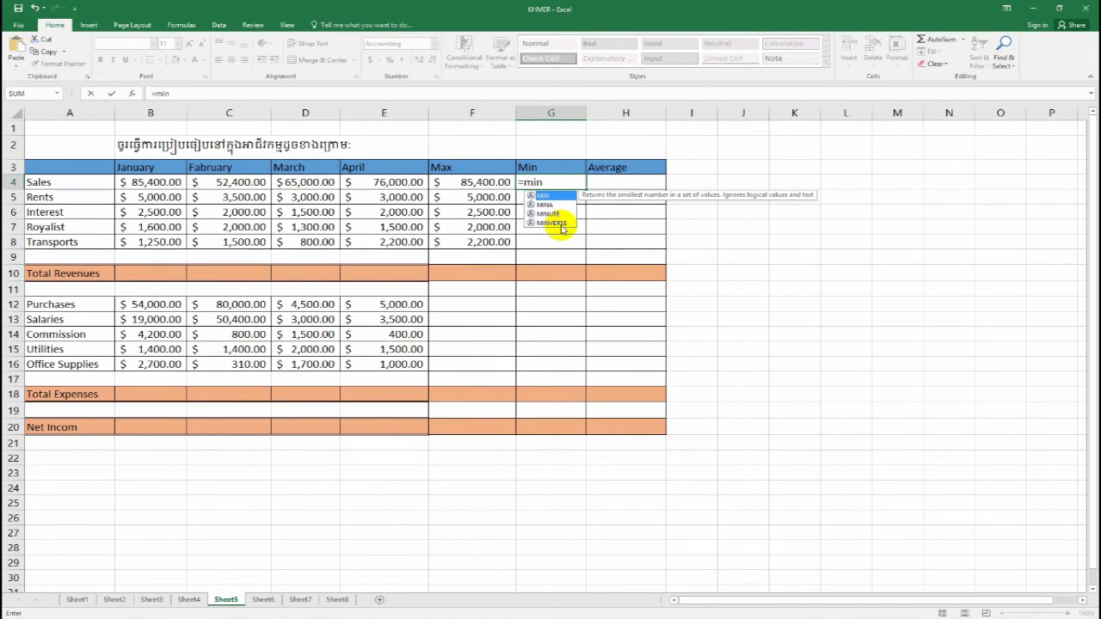
type("(")
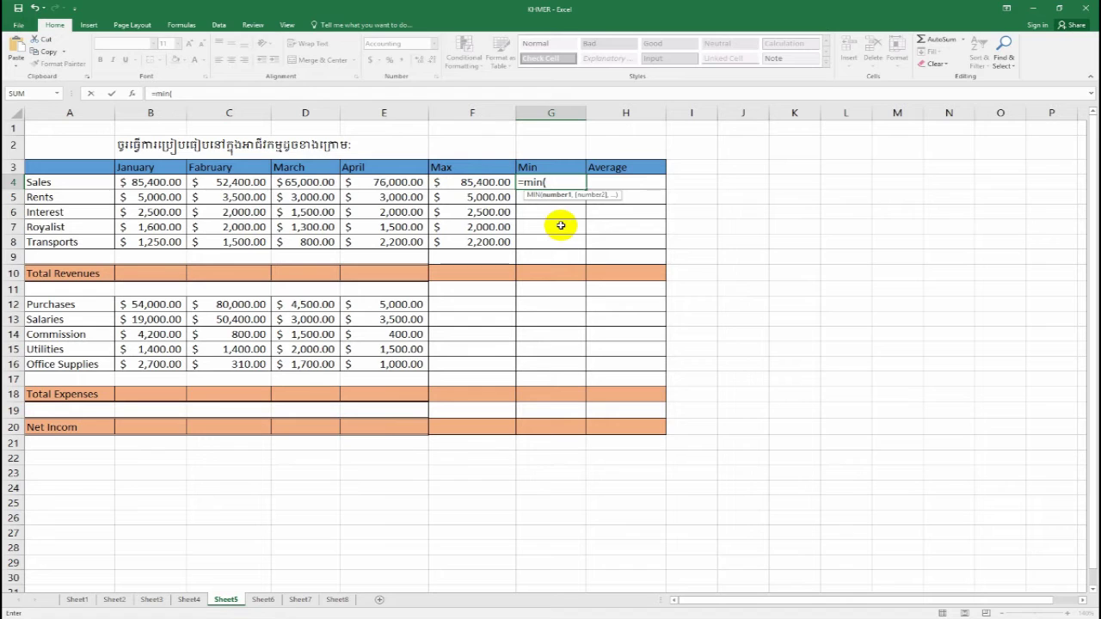
left_click(159, 182)
left_click_drag(160, 182, 352, 181)
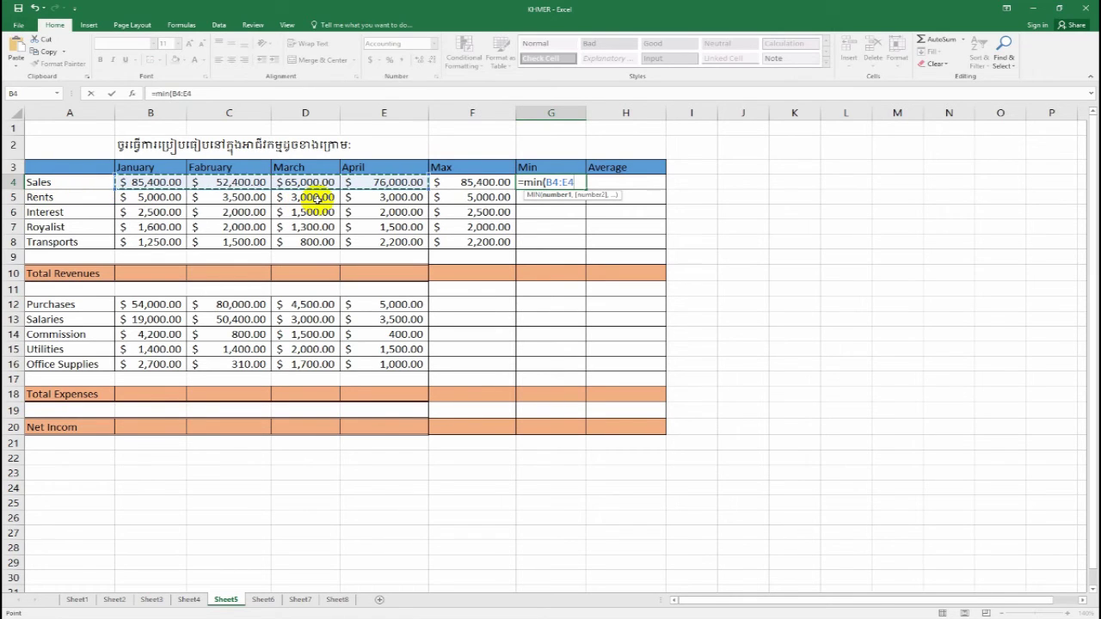
type(")")
key("Return")
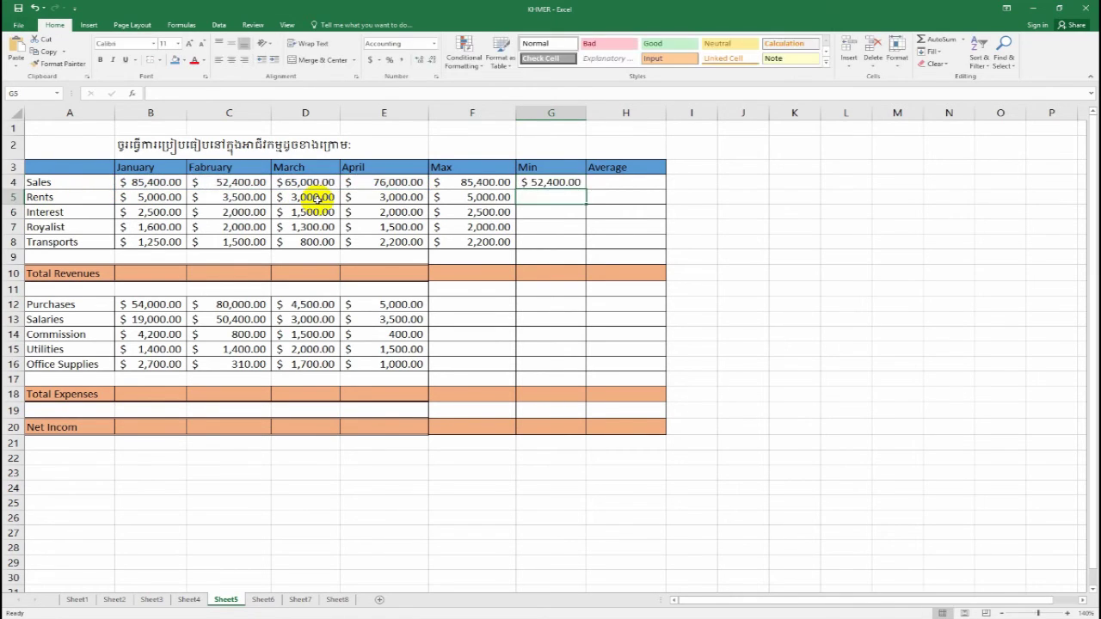
left_click(544, 181)
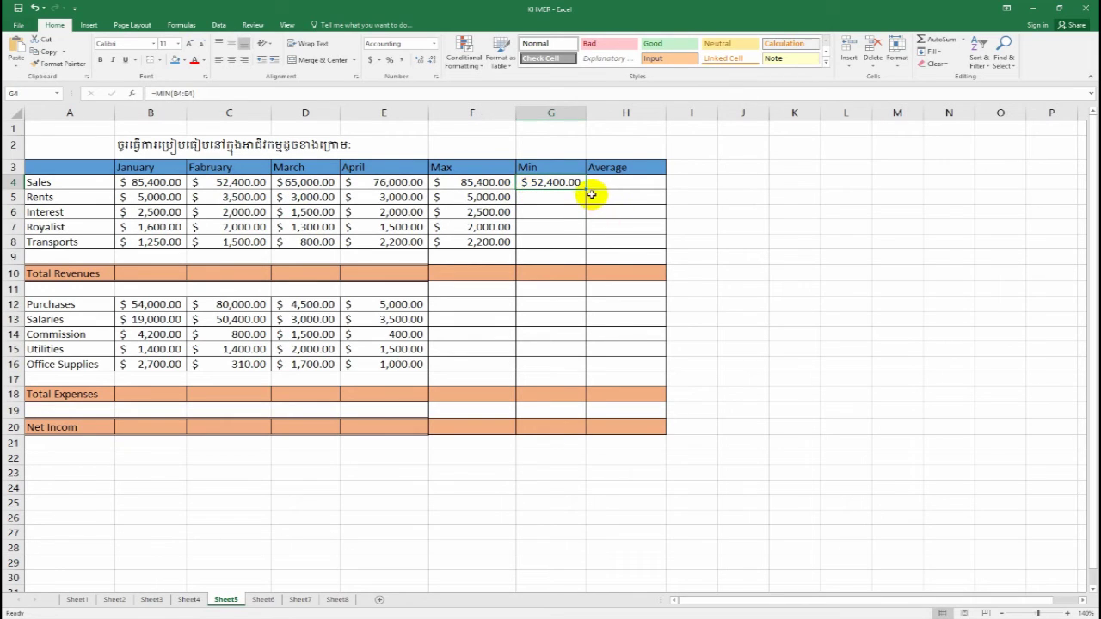
left_click_drag(585, 190, 582, 250)
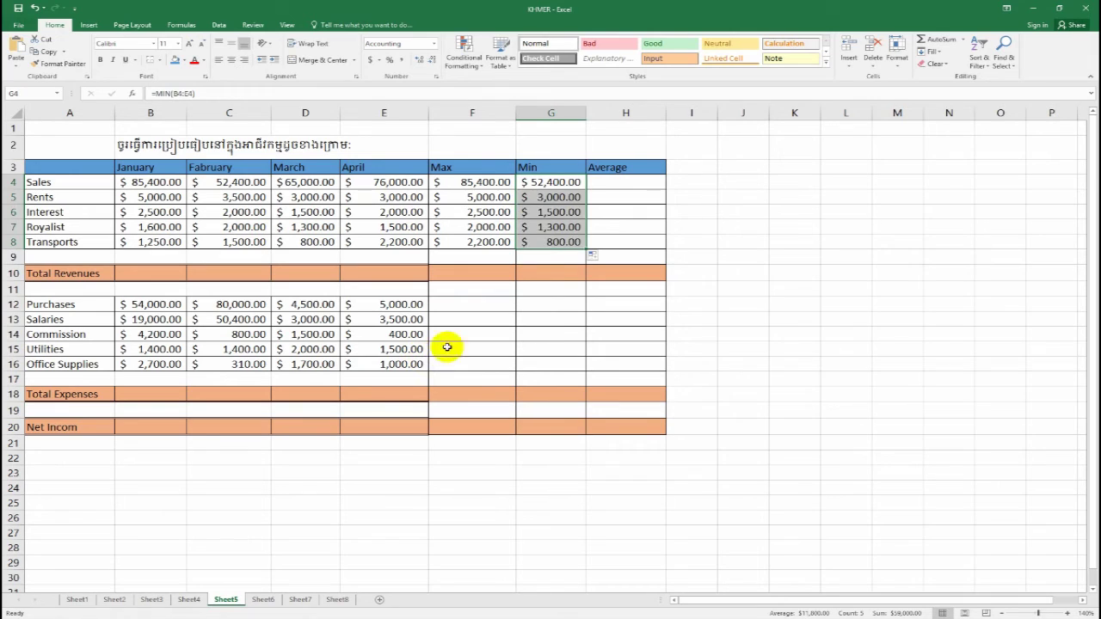
Step: Enter =AVERAGE(B4:E4) in H4 and fill it down through H8
left_click(615, 181)
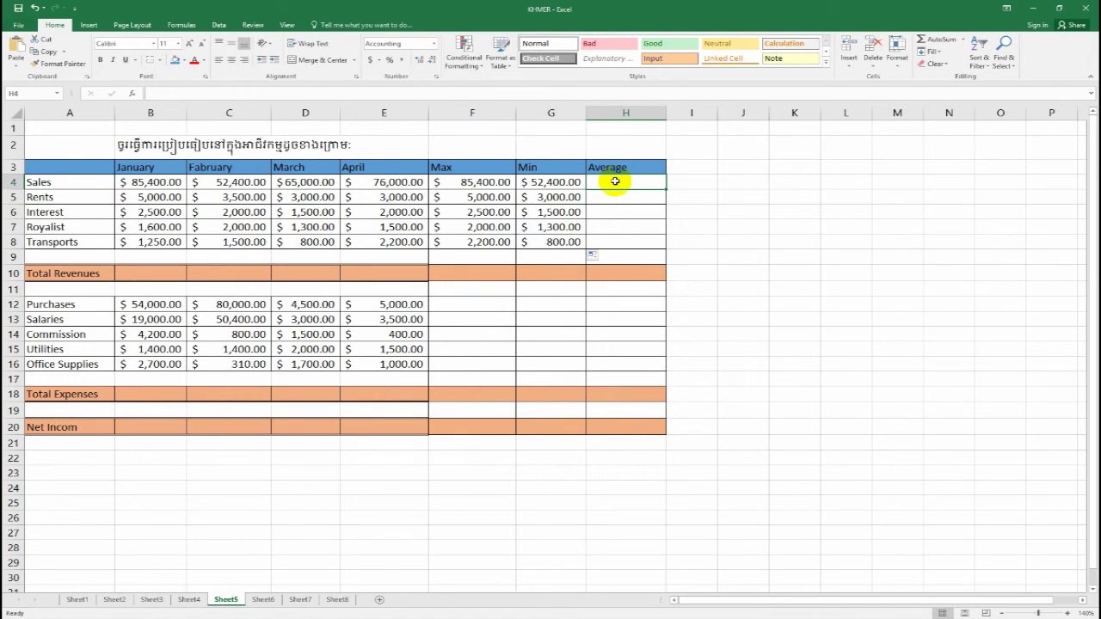
type("=a")
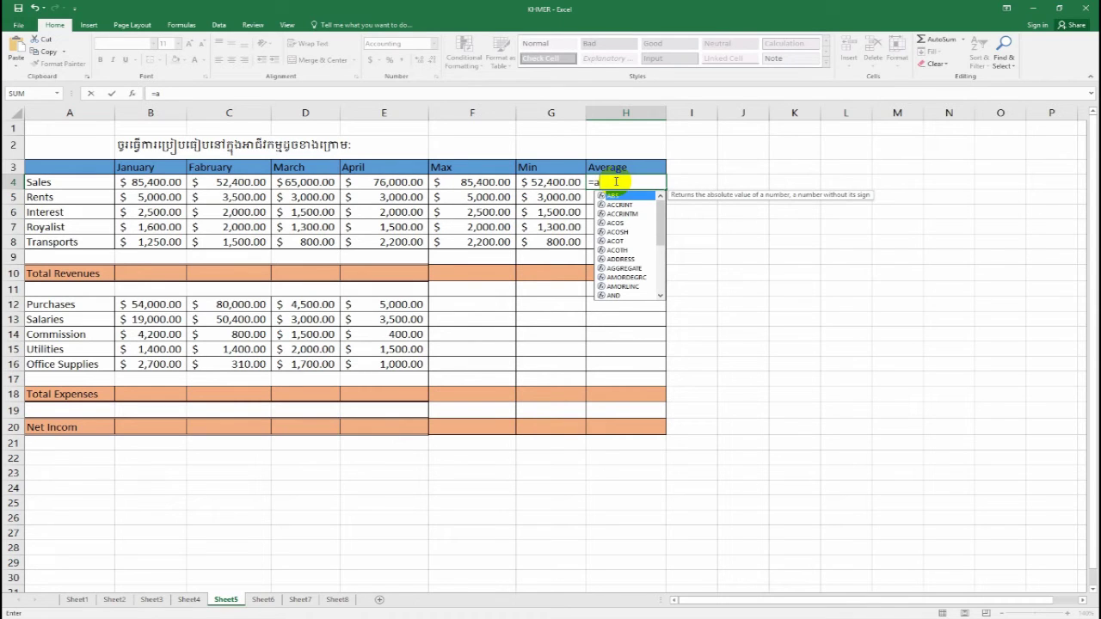
type("ver")
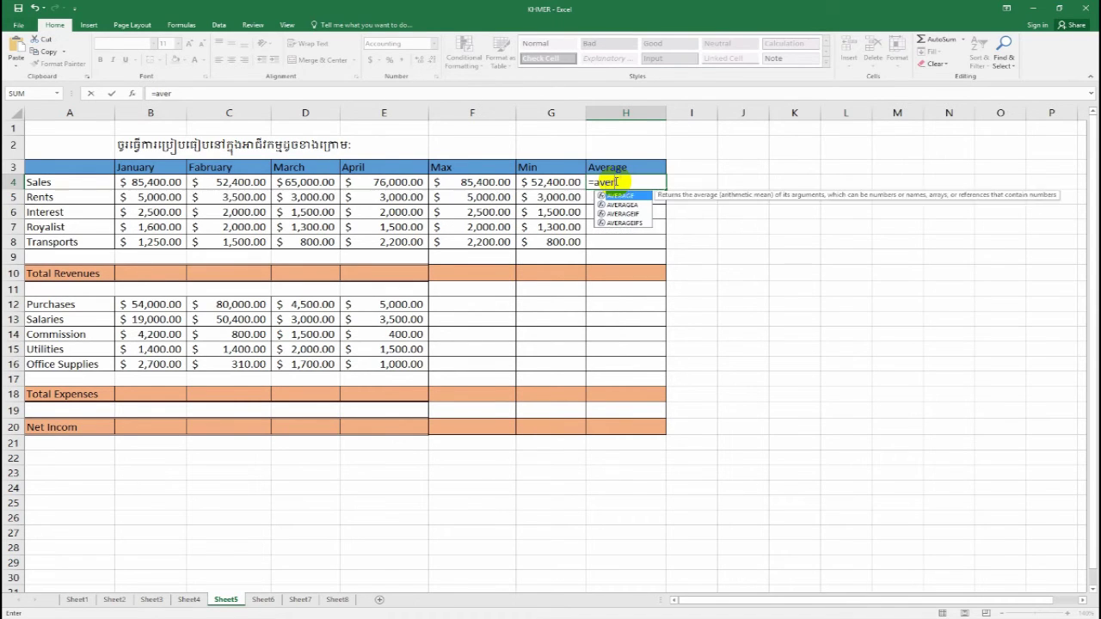
type("ga")
key("BackSpace")
key("BackSpace")
type("age")
type("(")
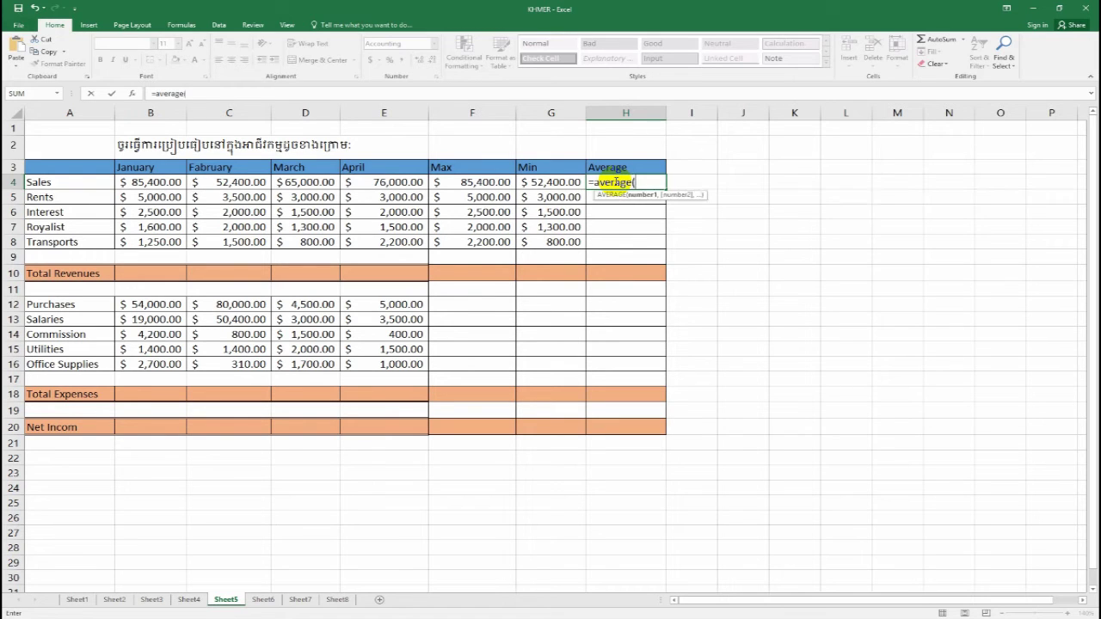
left_click_drag(138, 181, 350, 182)
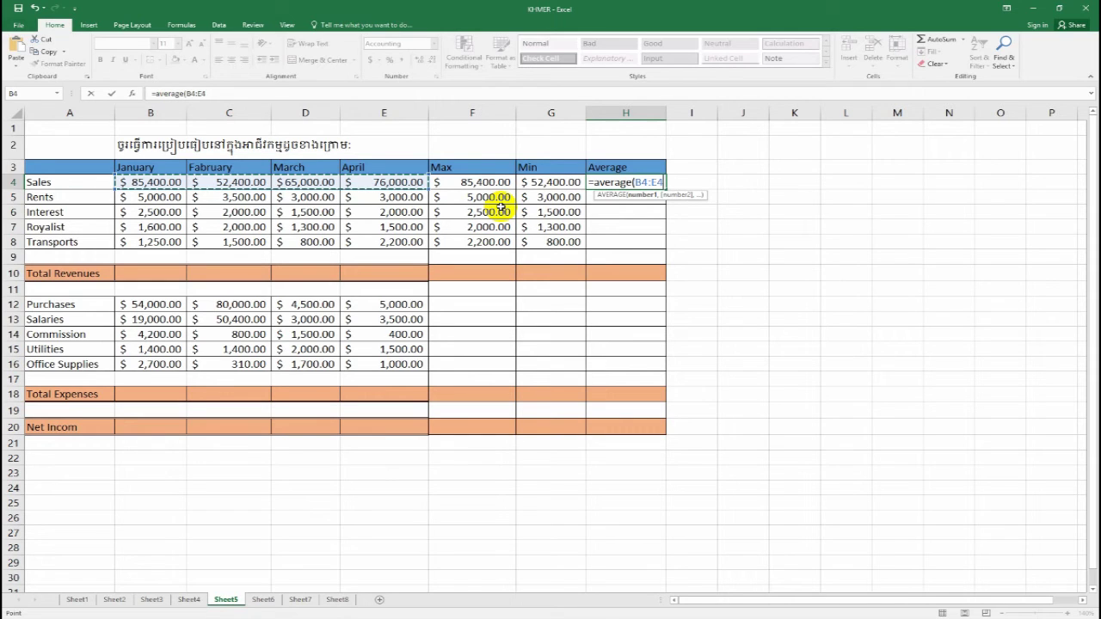
key("Return")
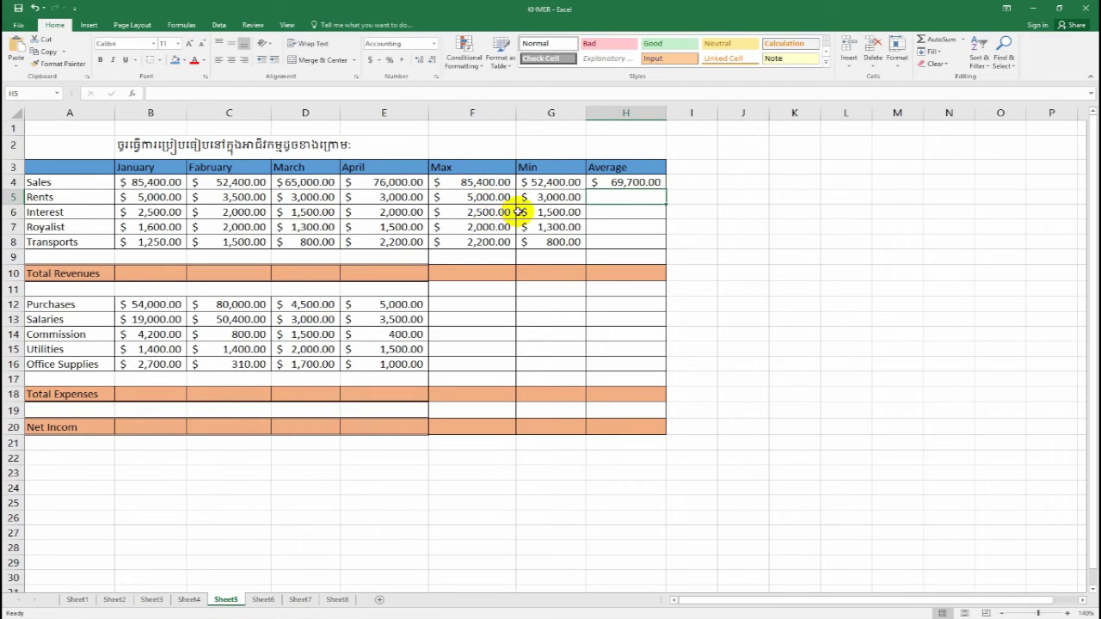
left_click(616, 182)
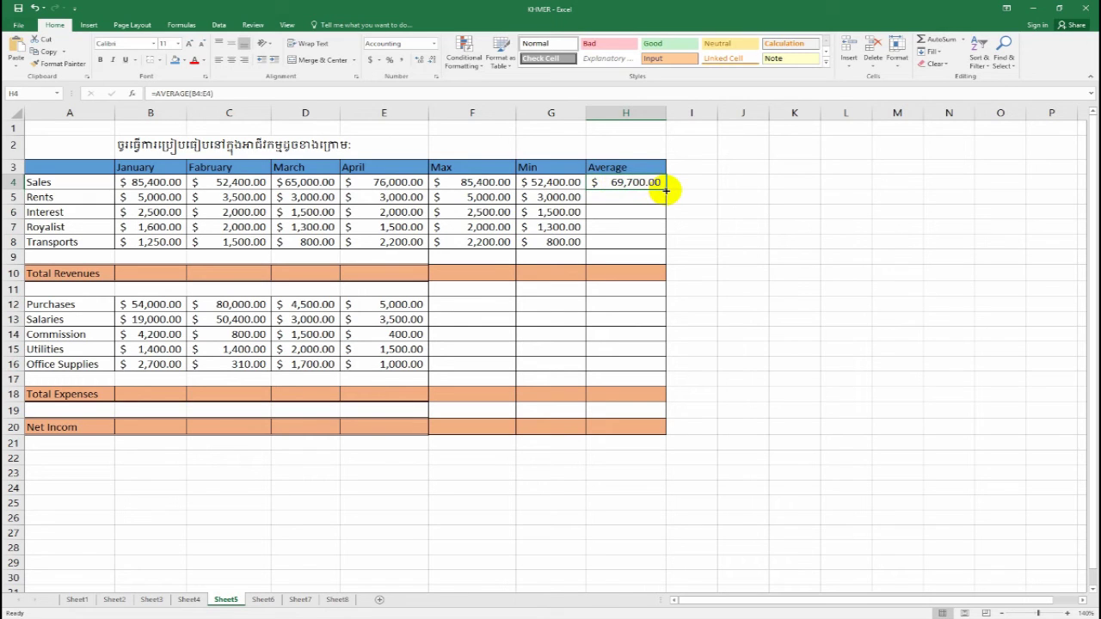
left_click_drag(665, 191, 659, 246)
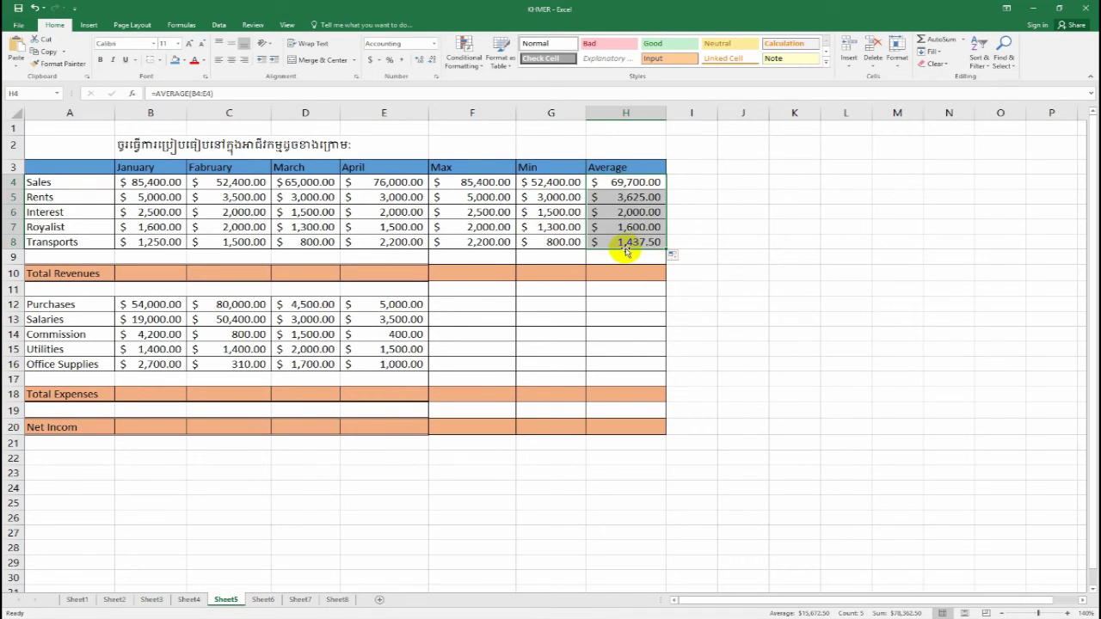
Step: Enter =sum(B4:B8) in B10 to total January's five revenue rows
left_click(154, 271)
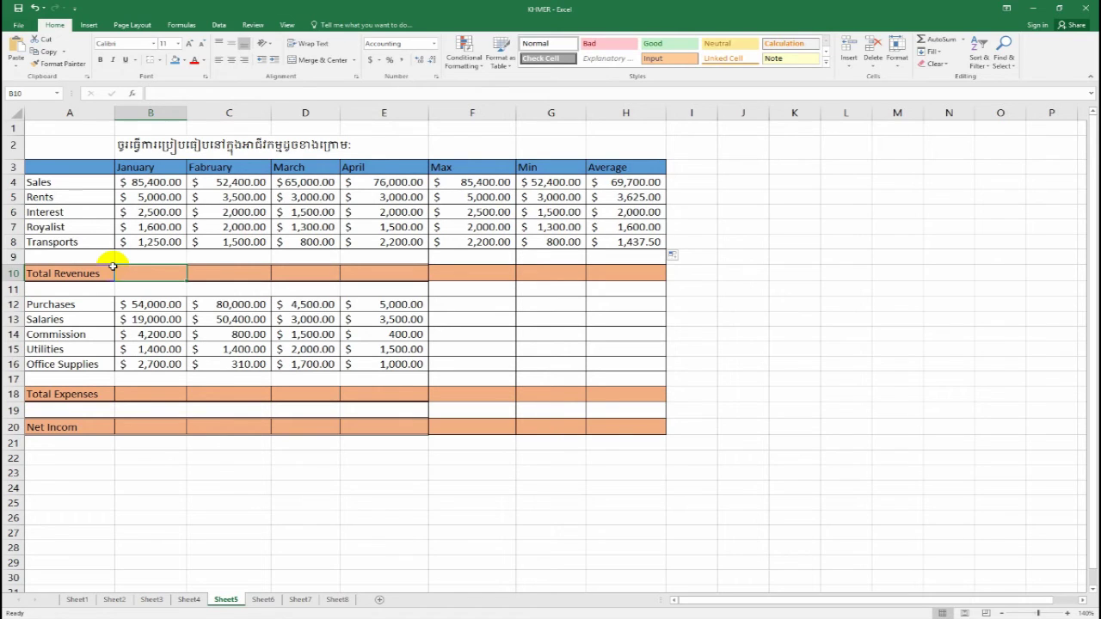
type("=")
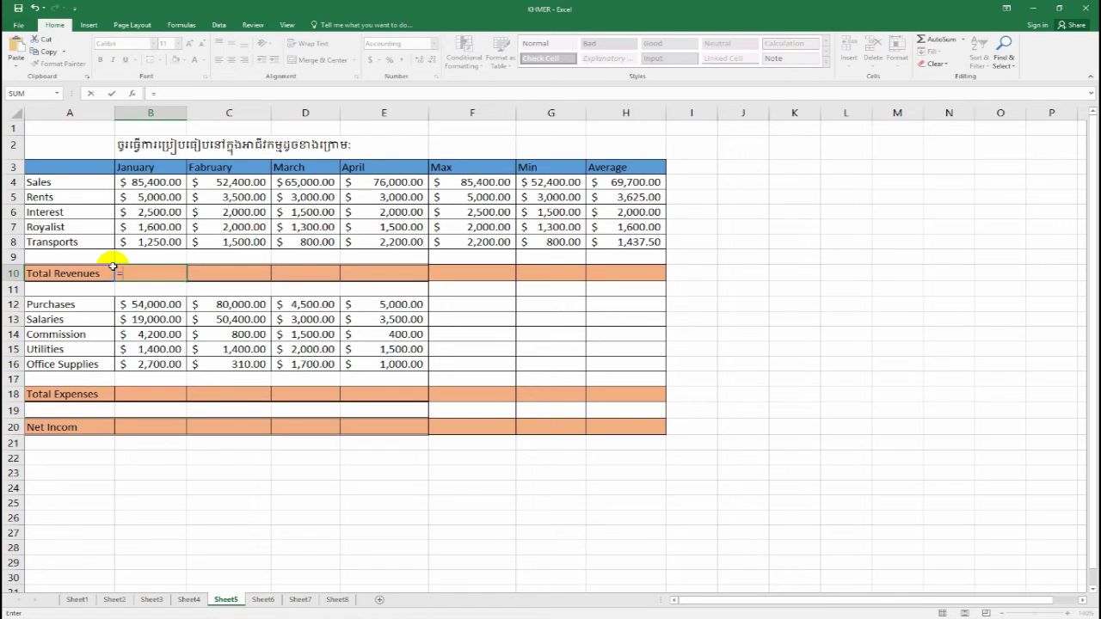
type("sum")
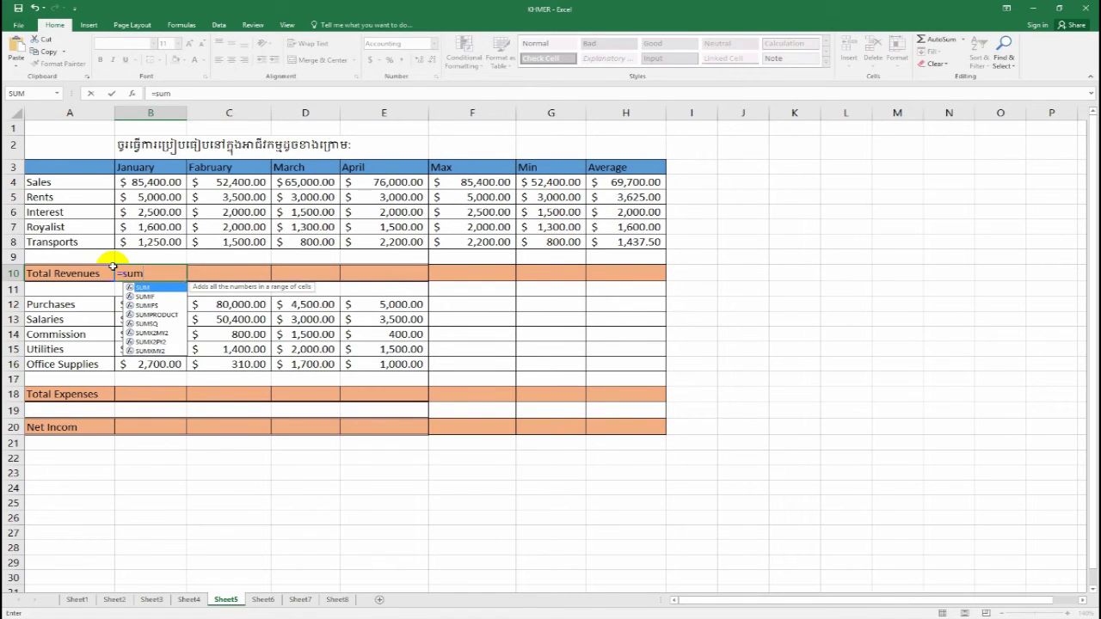
type("(")
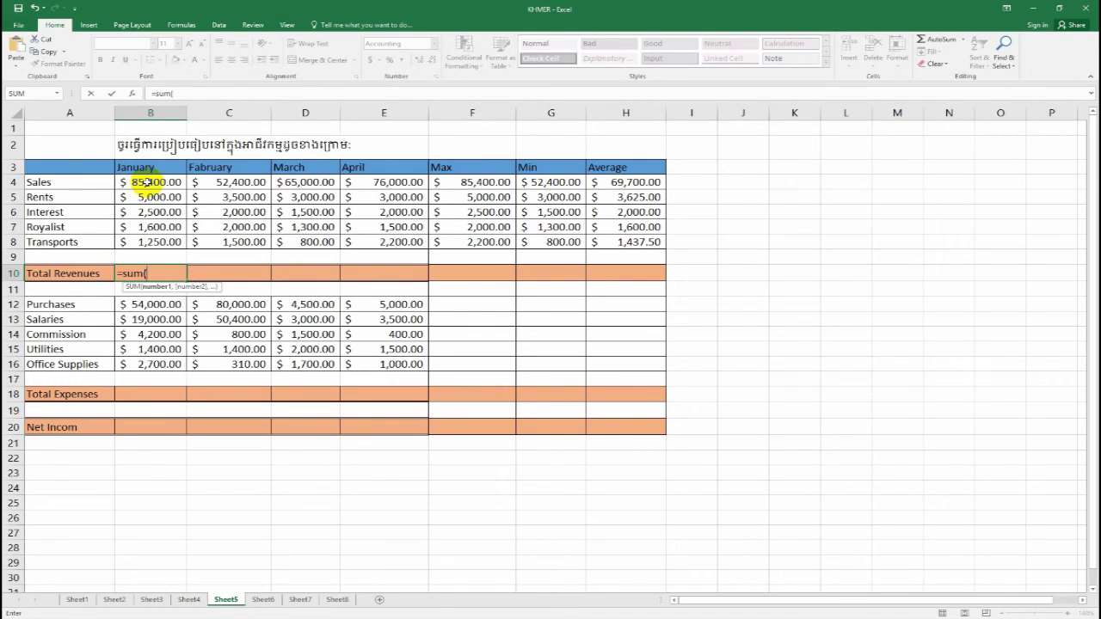
left_click_drag(148, 182, 151, 246)
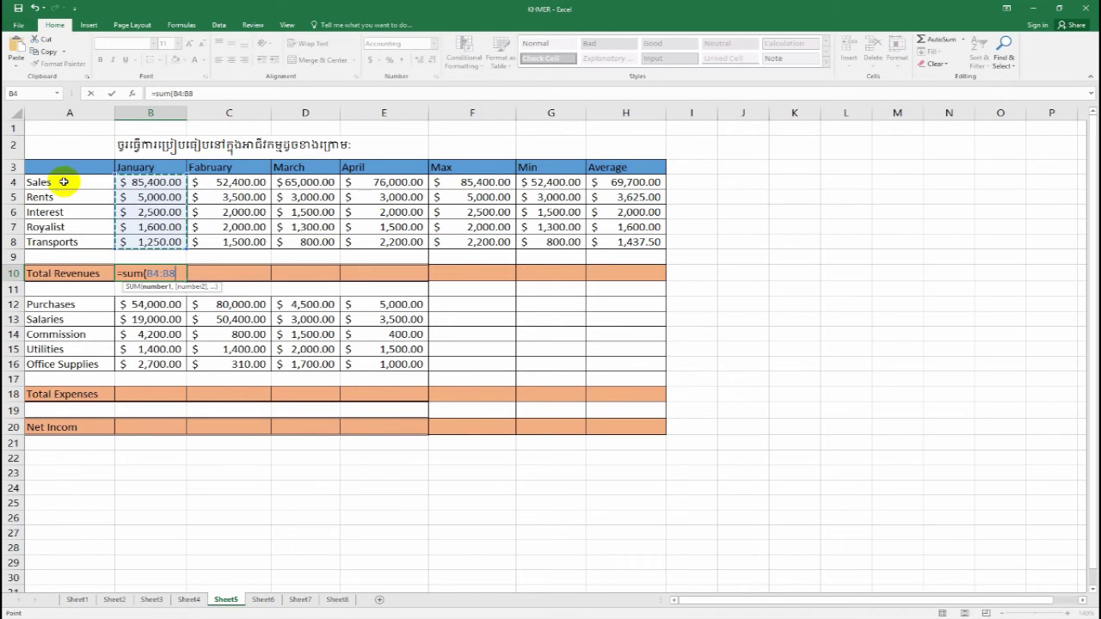
left_click_drag(128, 180, 147, 197)
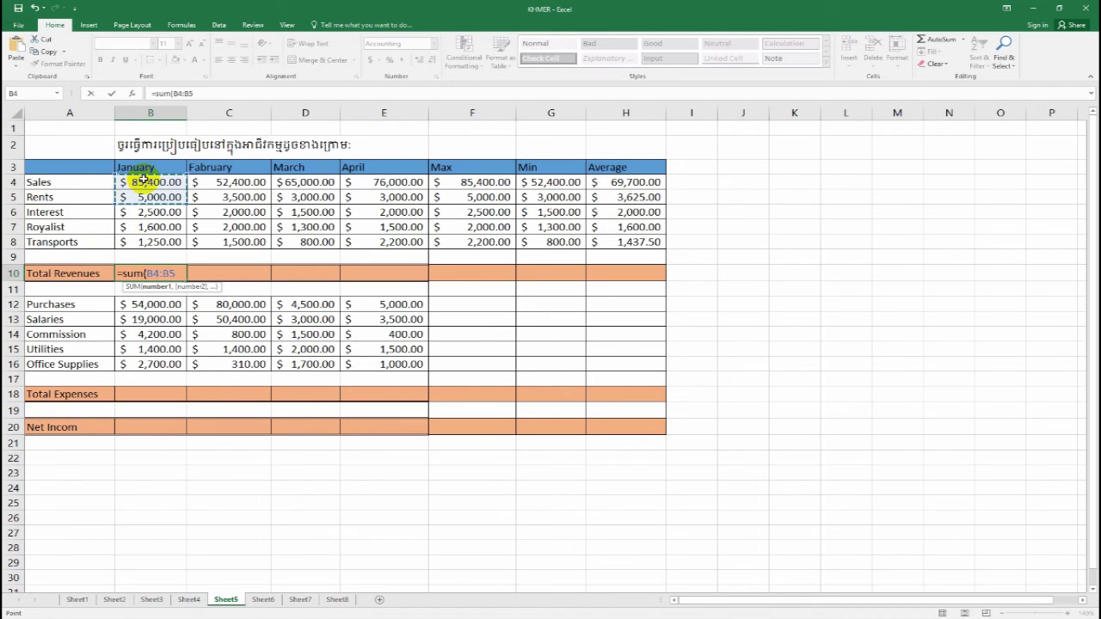
left_click_drag(144, 180, 147, 242)
type("8)")
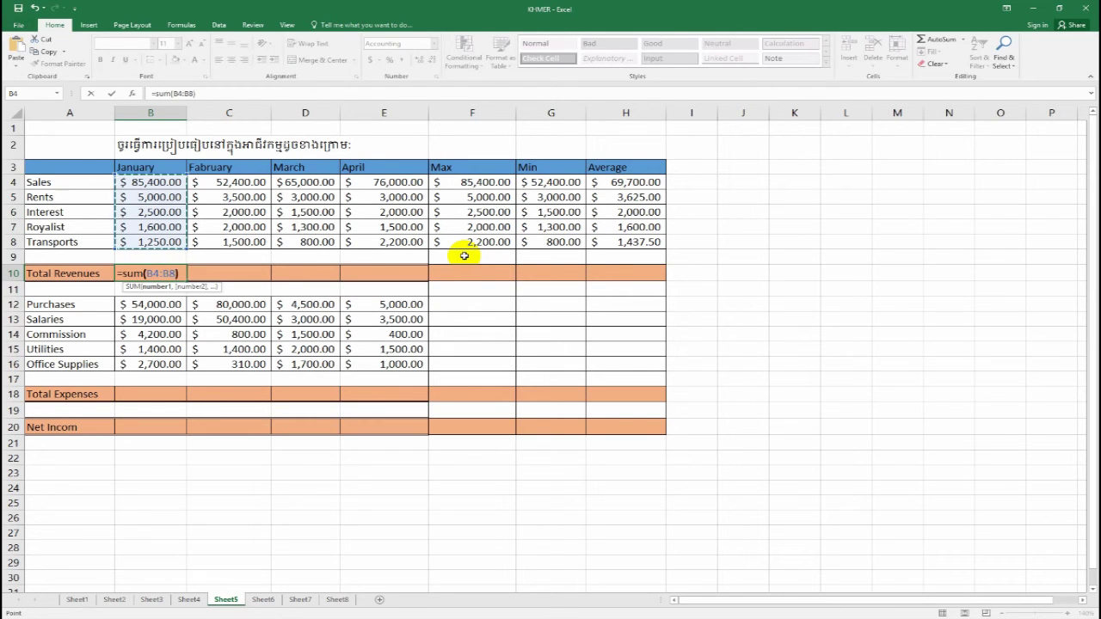
key("Return")
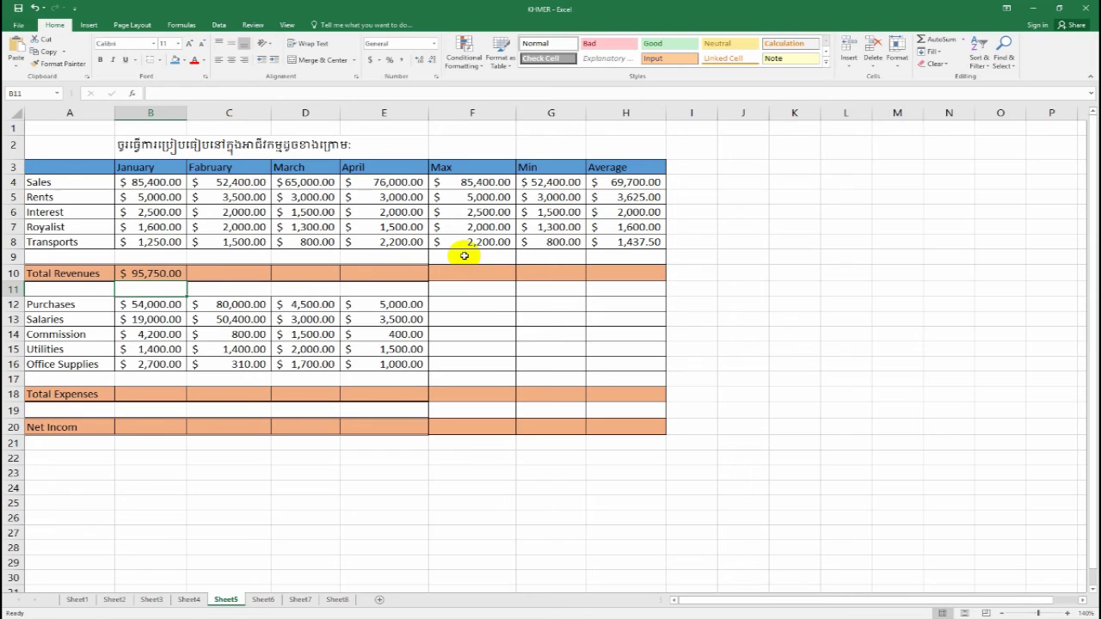
Step: Enter =sum(C4:C8) in C10 for February's Total Revenues
left_click(153, 274)
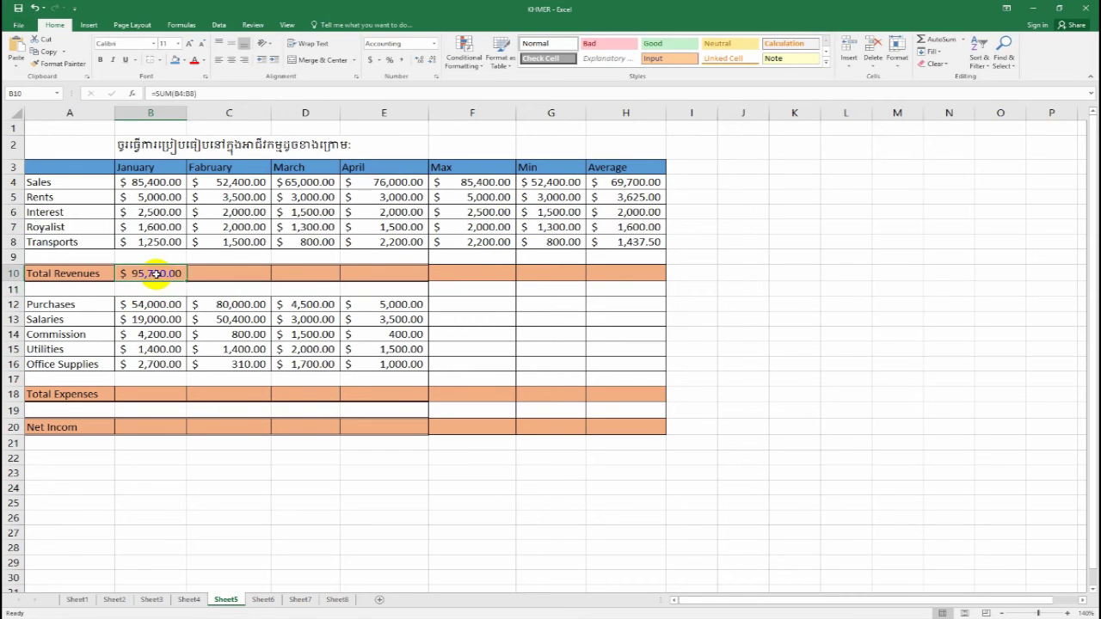
left_click(238, 273)
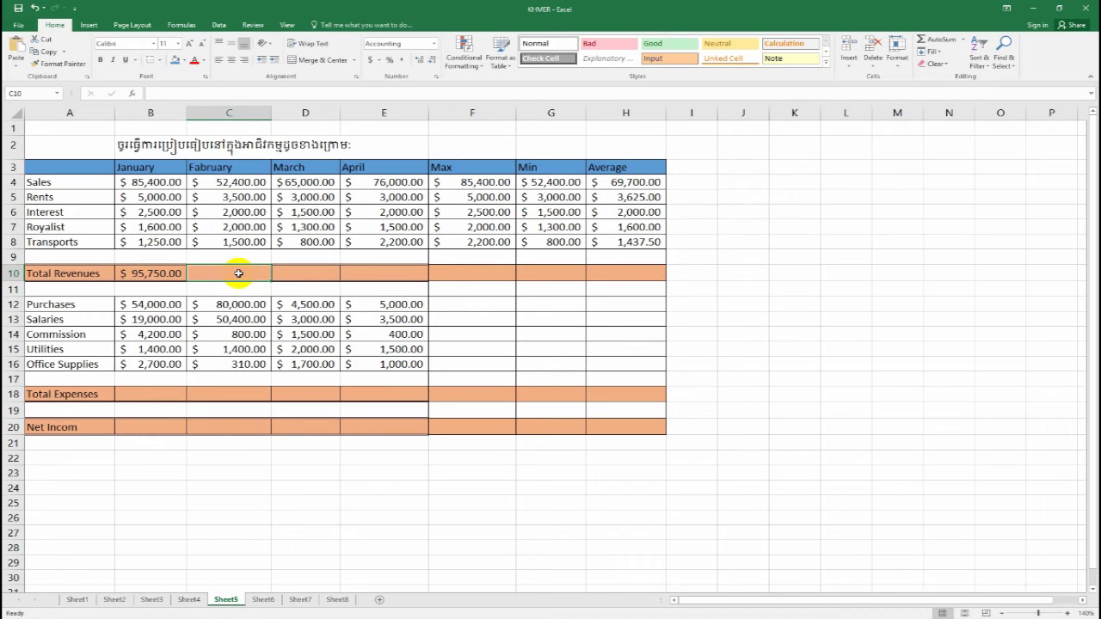
type("=")
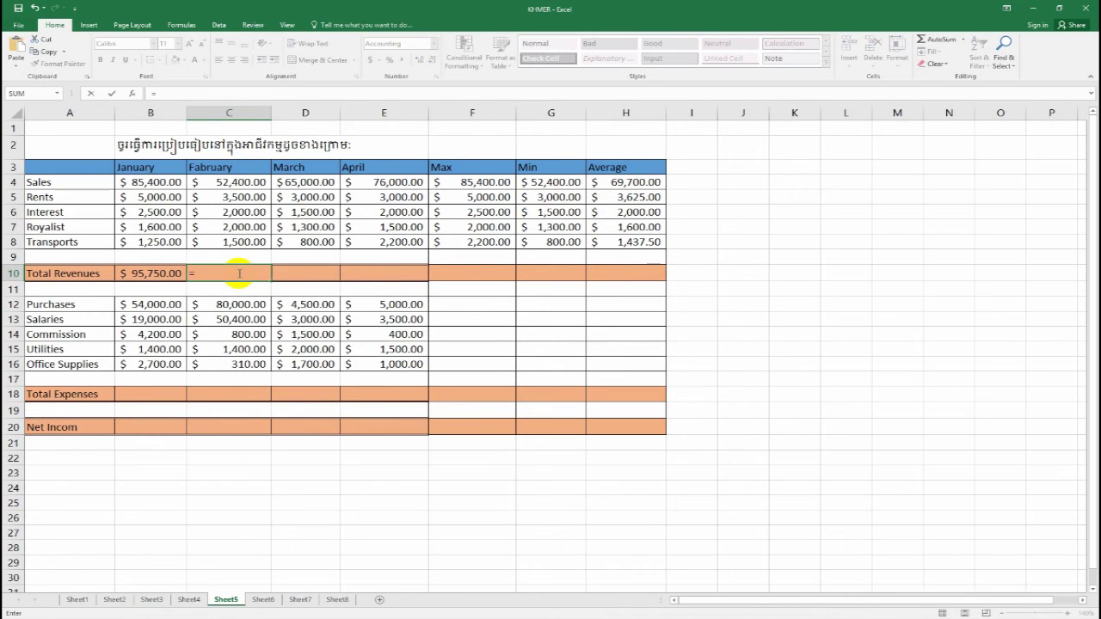
type("su")
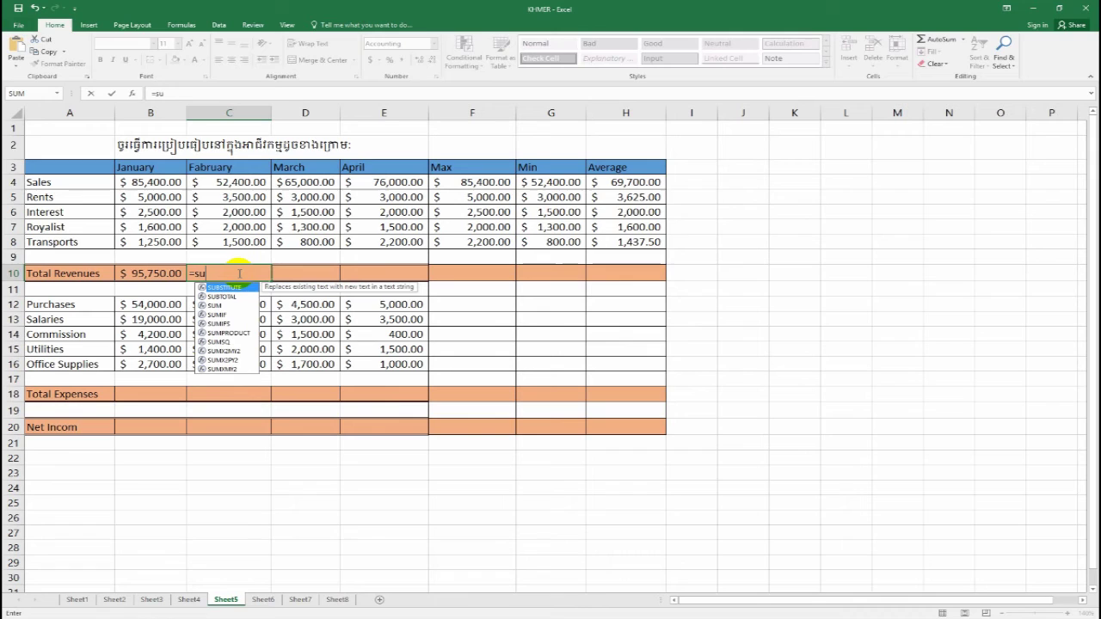
type("m")
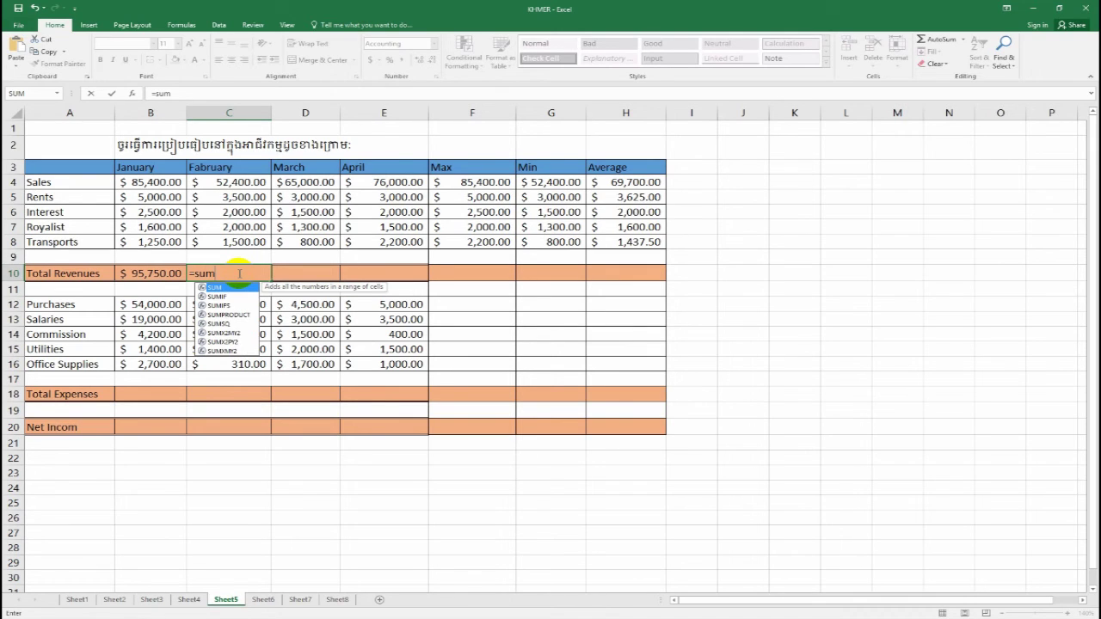
type("(")
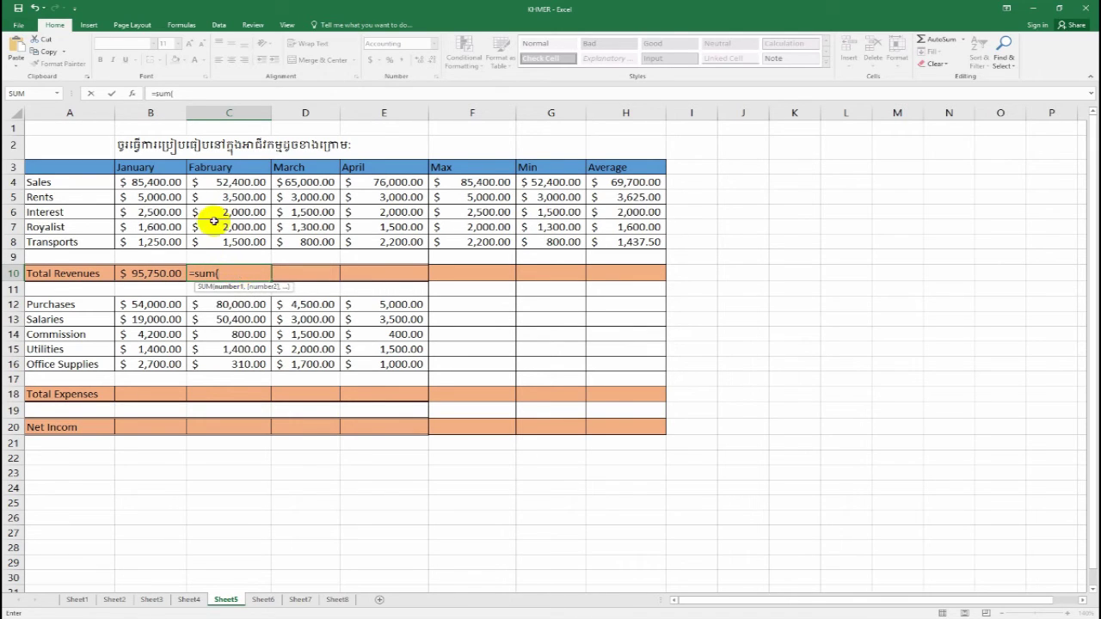
left_click(222, 182)
left_click_drag(222, 183, 225, 245)
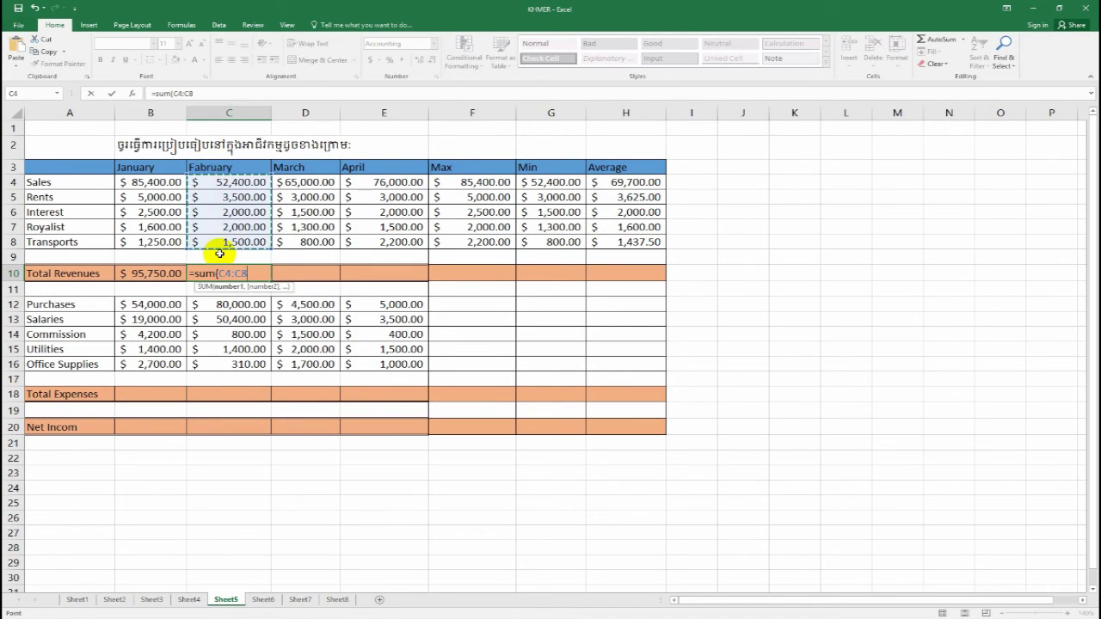
key("Return")
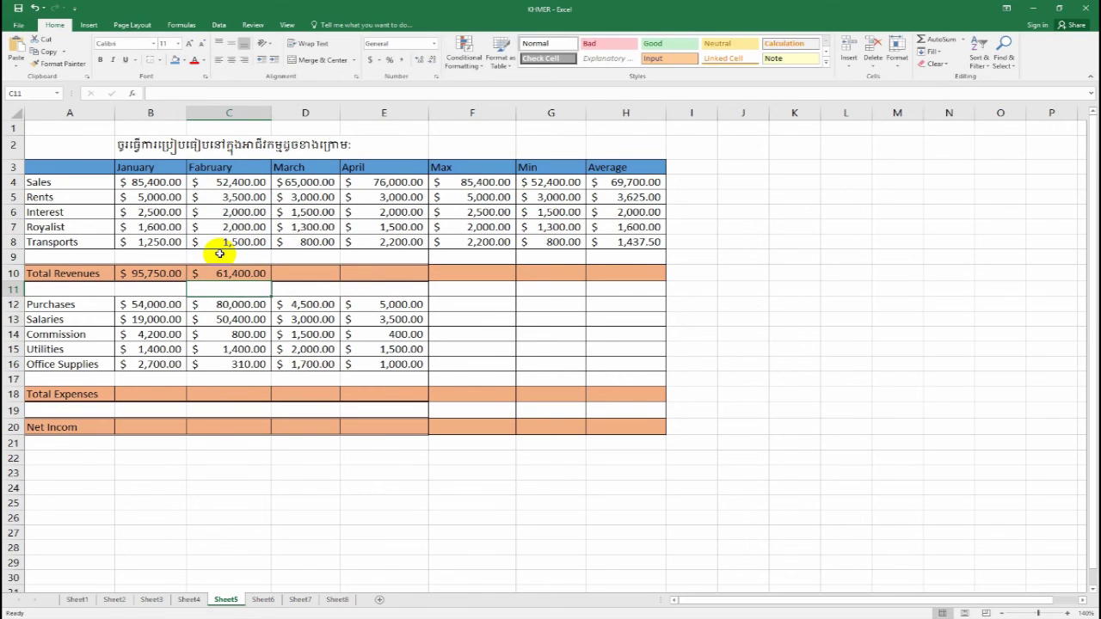
Step: Copy the February sum across to March and April, giving 71,600.00 and 84,700.00
left_click(255, 273)
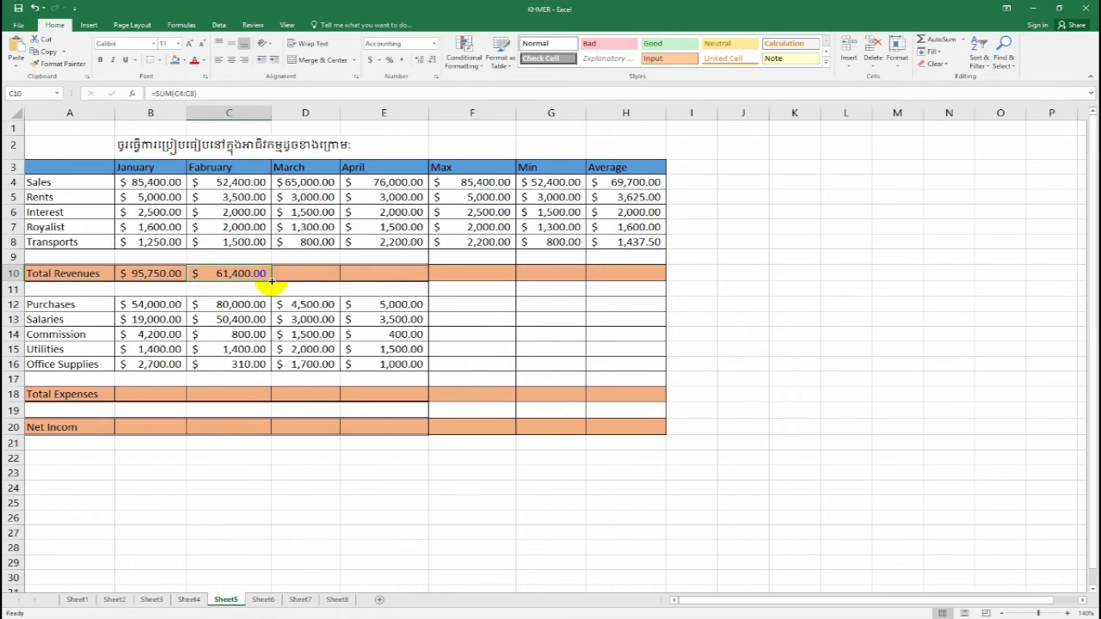
left_click_drag(271, 281, 426, 275)
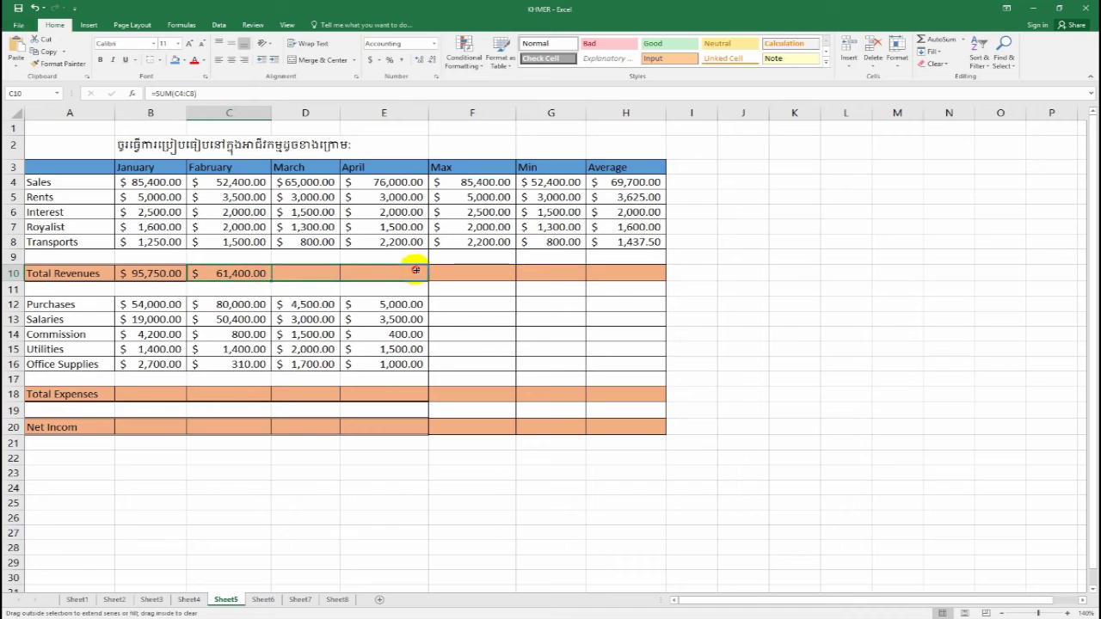
left_click(473, 275)
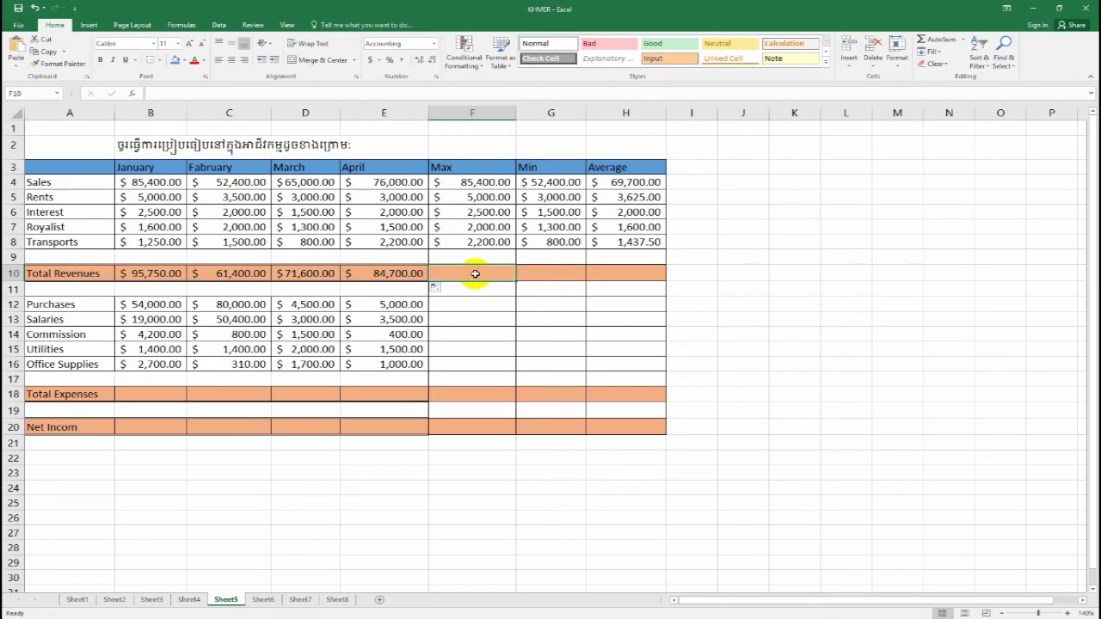
Step: Copy the row 8 Max, Min and Average formulas in F:H down through row 20
left_click(469, 242)
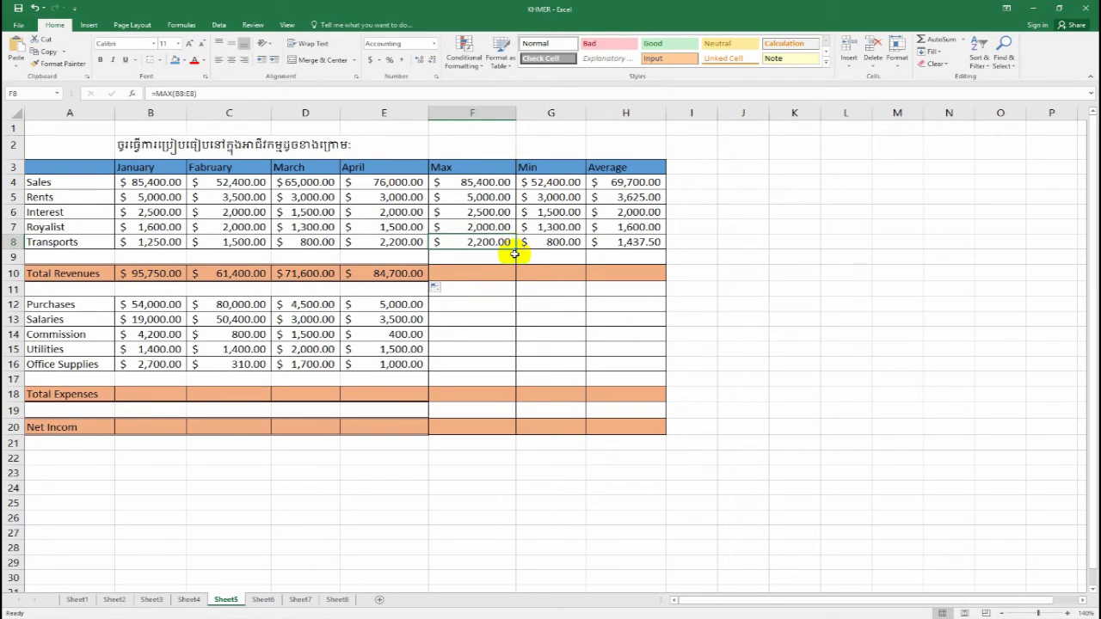
left_click_drag(514, 247, 482, 280)
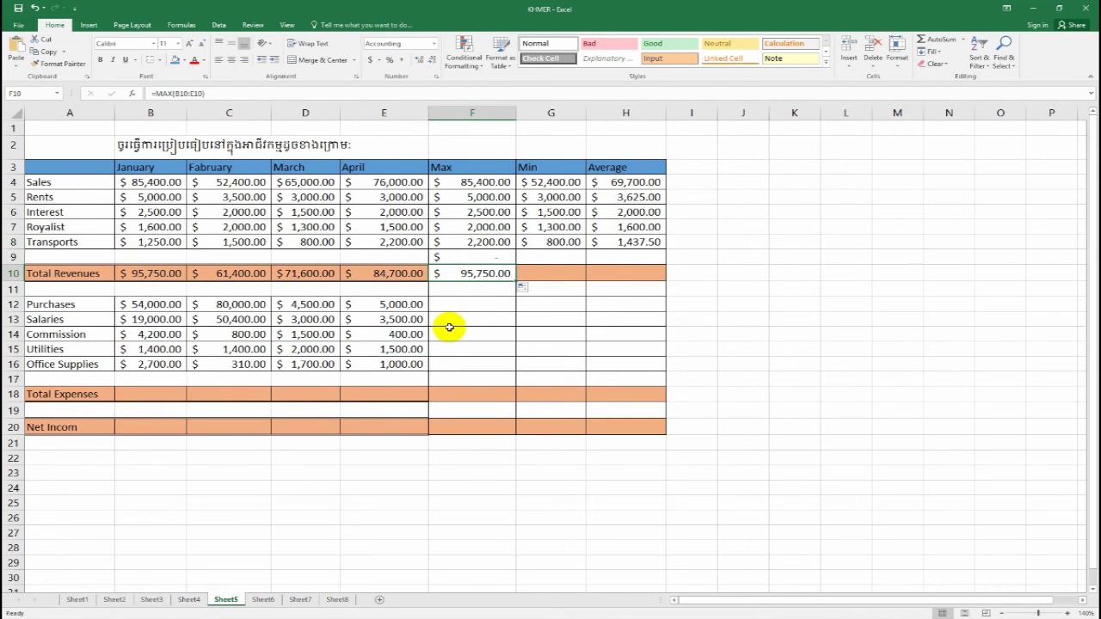
left_click(467, 258)
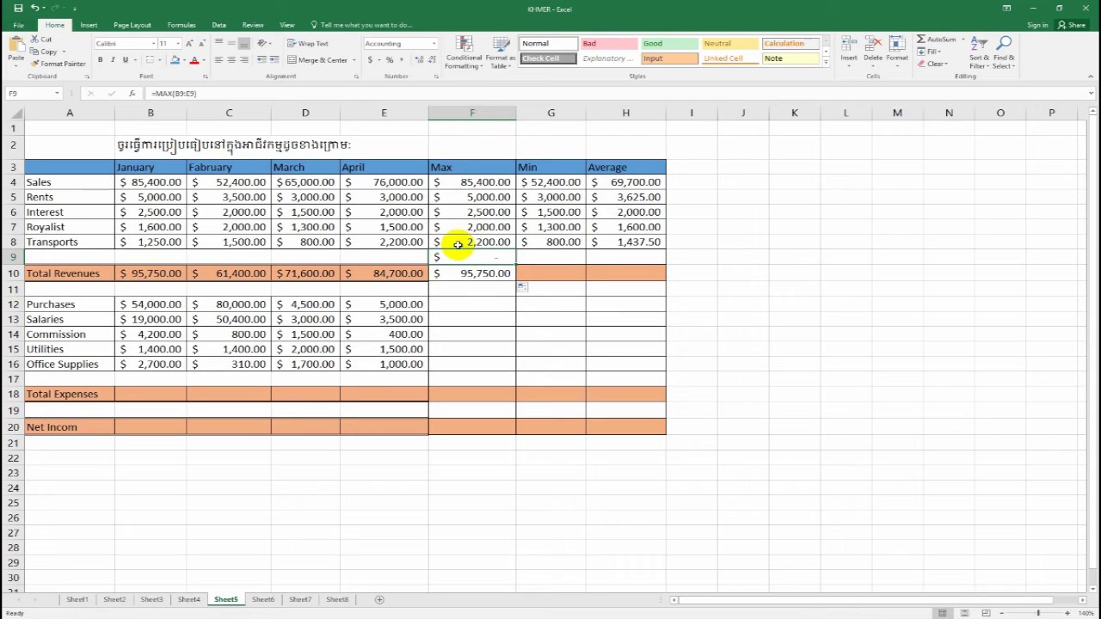
key("Delete")
left_click(558, 241)
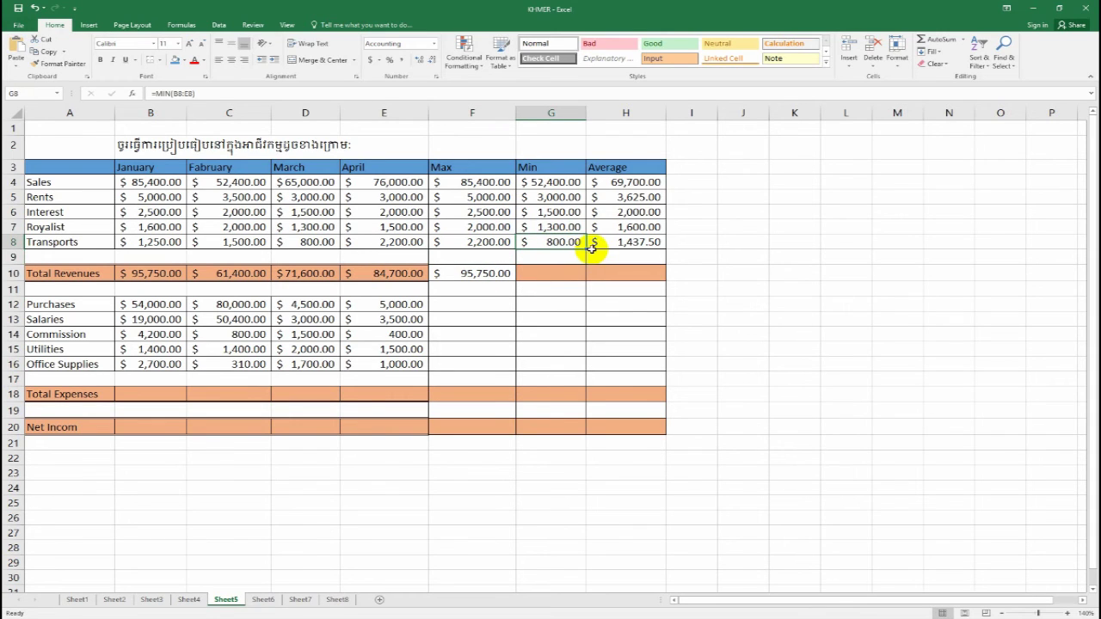
left_click_drag(585, 249, 580, 430)
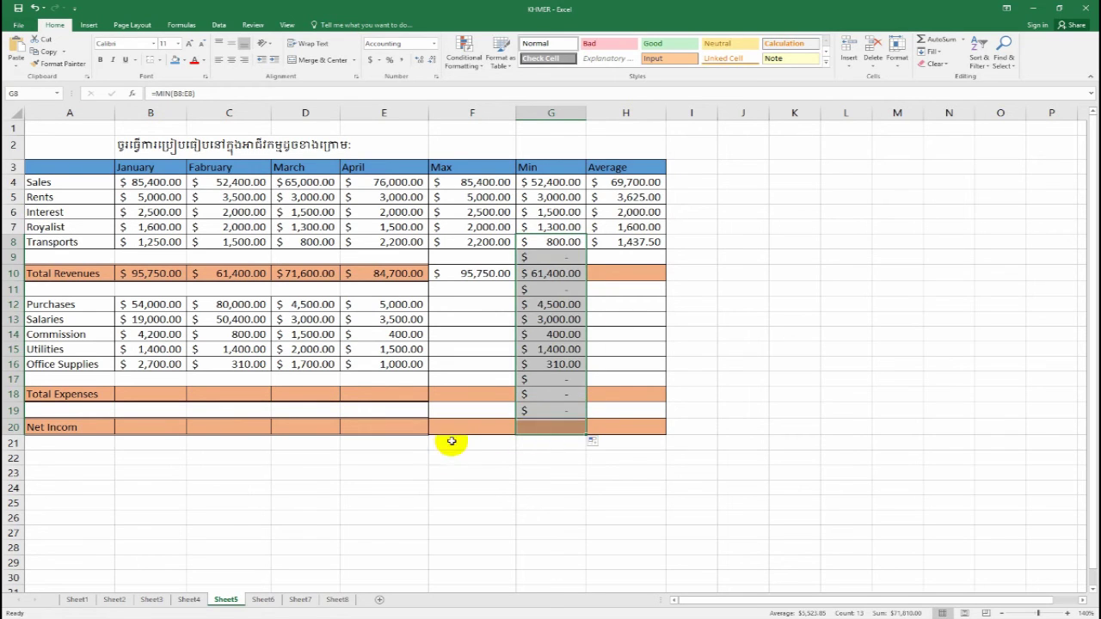
left_click(501, 274)
left_click_drag(515, 280, 520, 425)
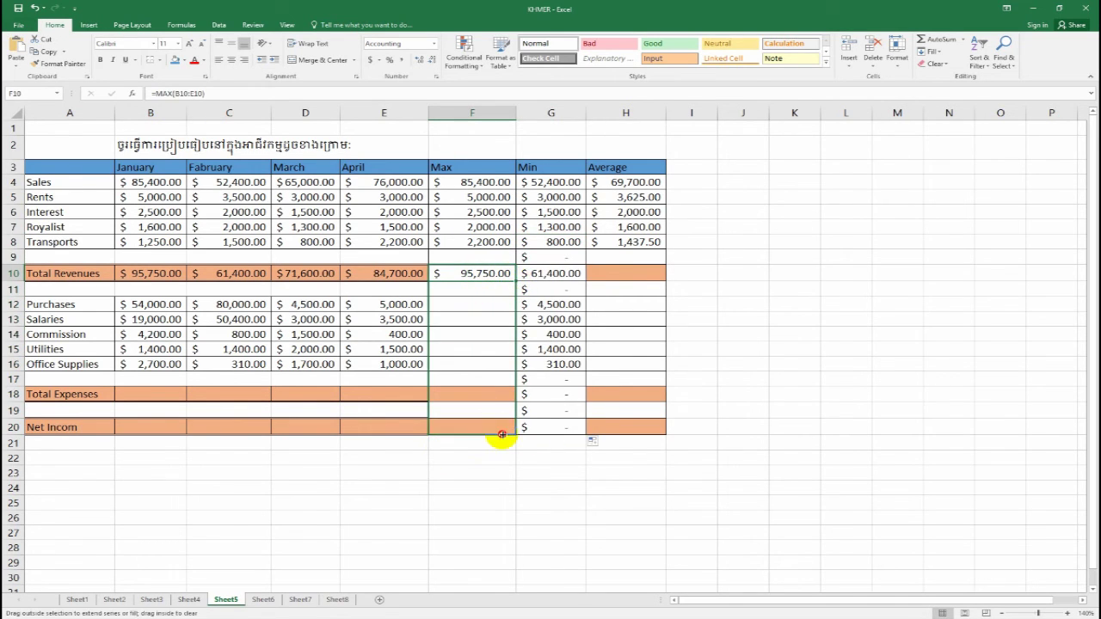
left_click(641, 242)
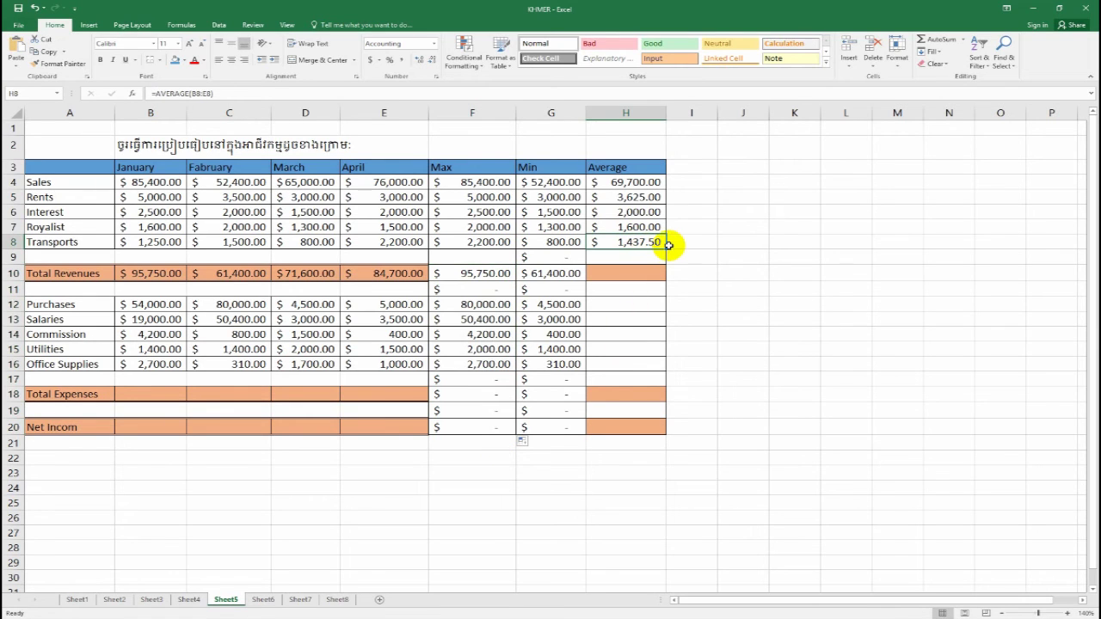
left_click_drag(666, 248, 656, 430)
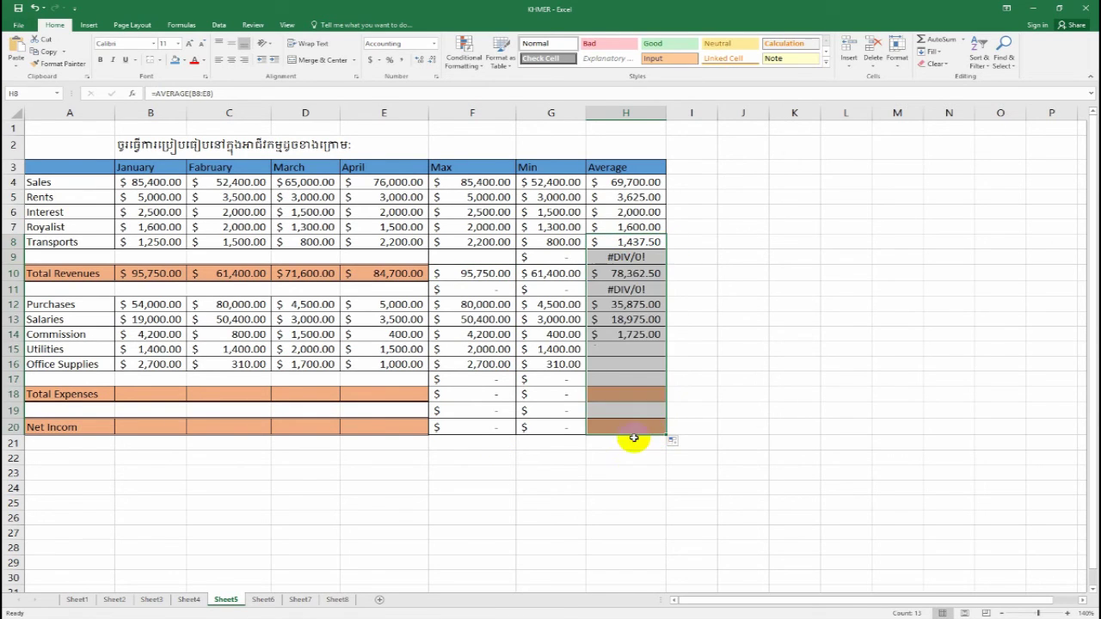
Step: Clear the copied Max–Average results from blank spacer rows 19, 17, 11 and 9
left_click(438, 411)
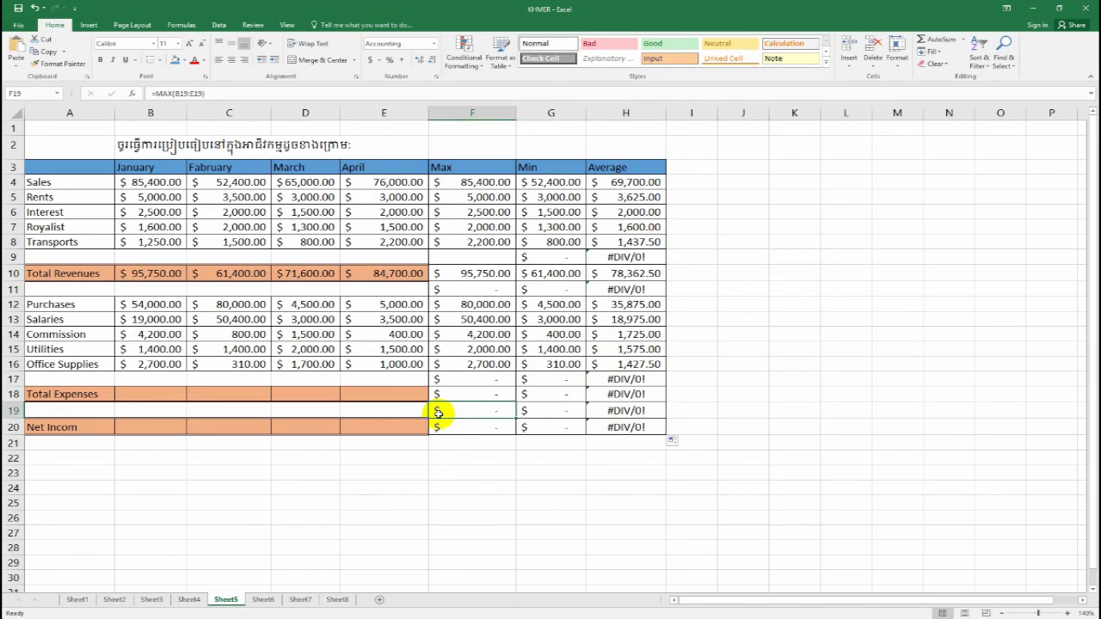
left_click_drag(439, 411, 620, 411)
key("Delete")
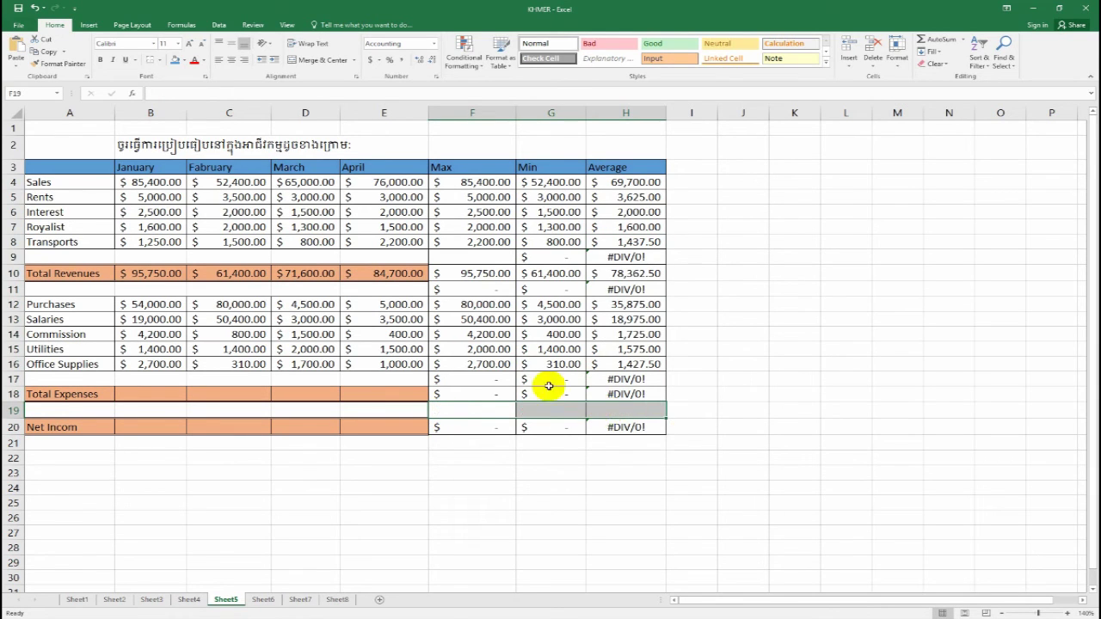
left_click_drag(440, 385, 647, 376)
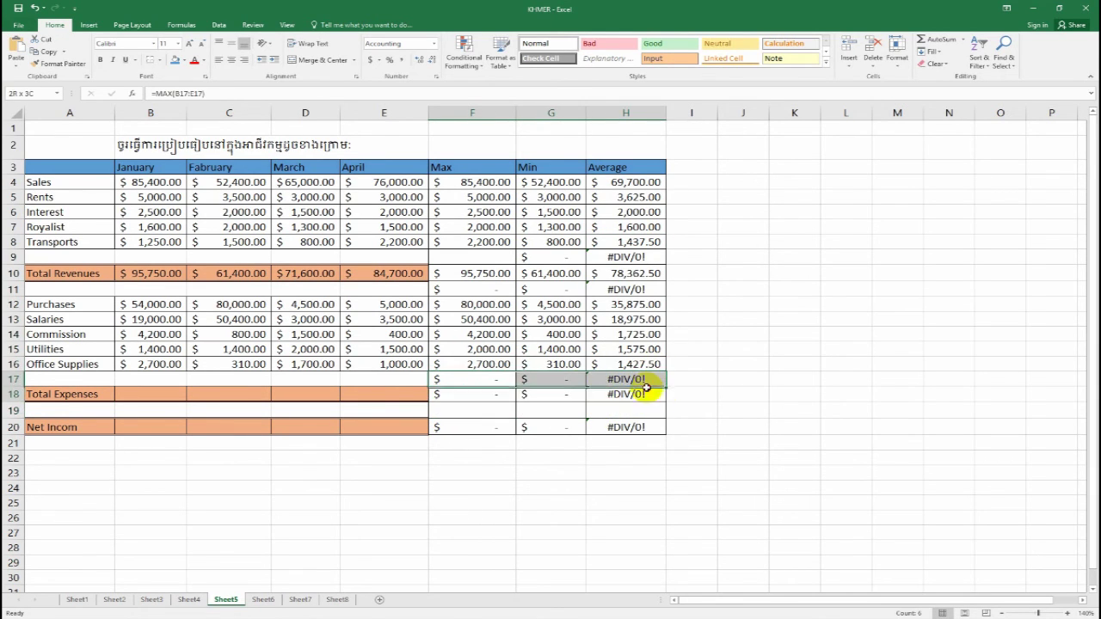
key("Delete")
left_click_drag(437, 290, 626, 290)
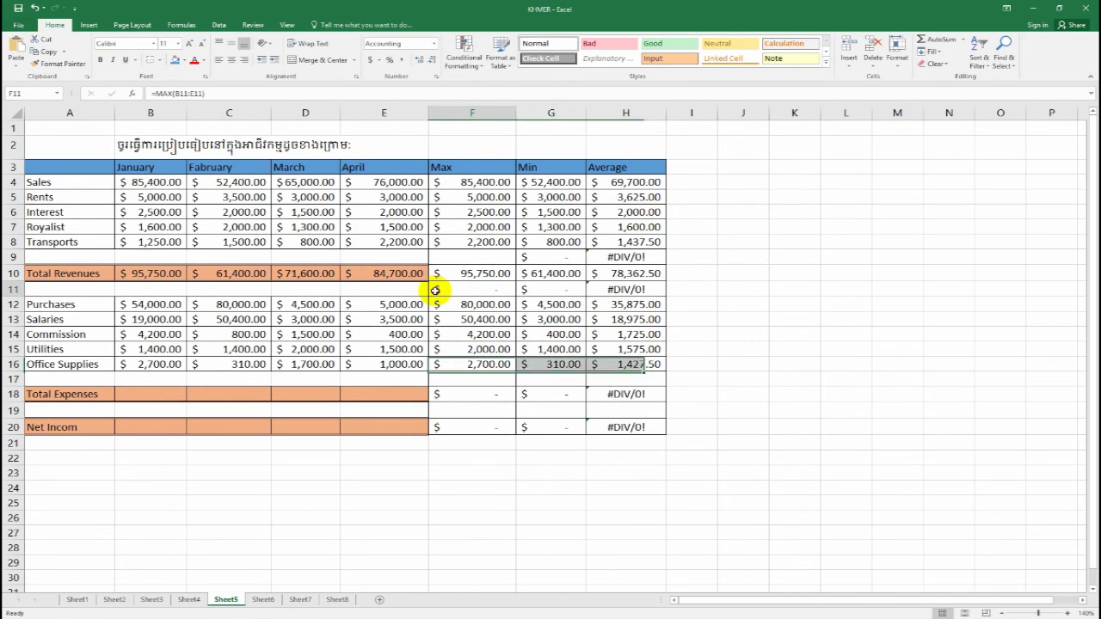
key("Delete")
left_click_drag(439, 257, 619, 258)
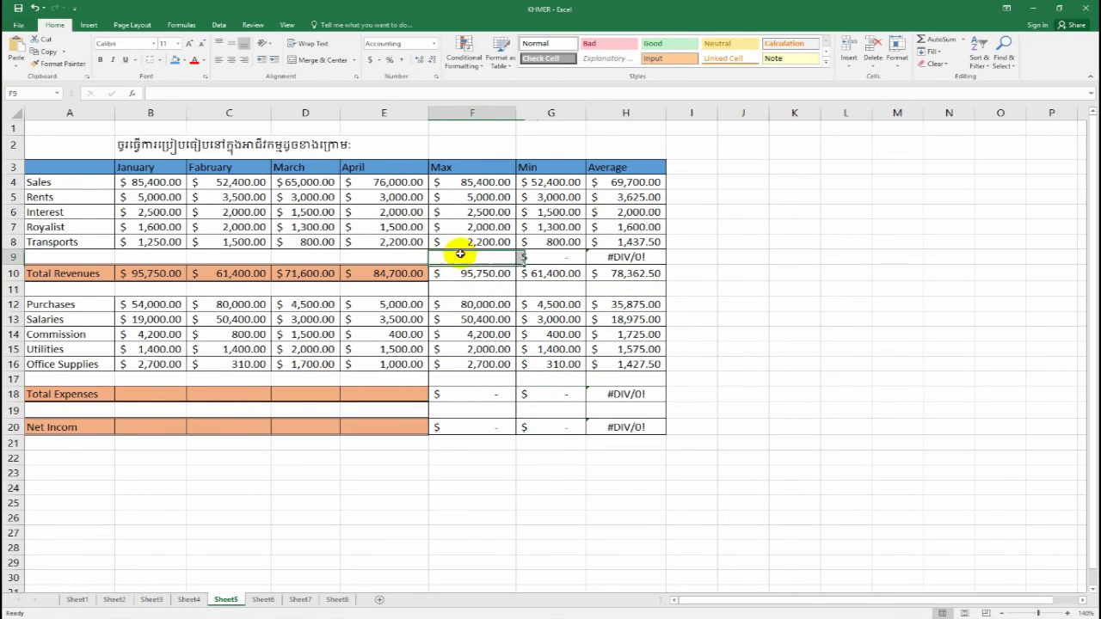
key("Delete")
left_click(438, 274)
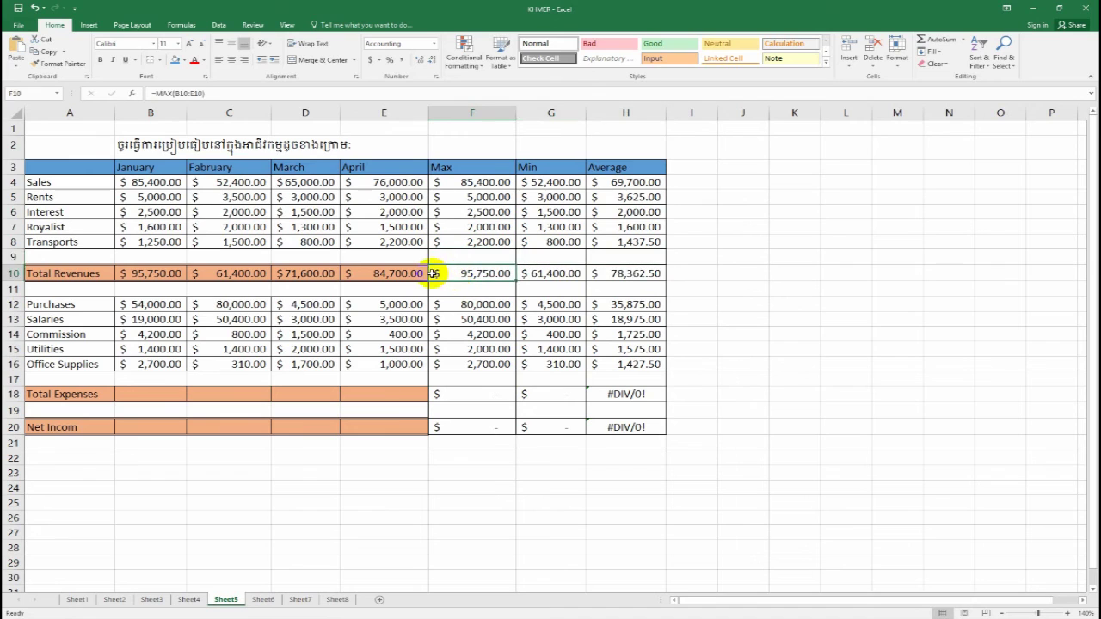
left_click_drag(439, 274, 659, 273)
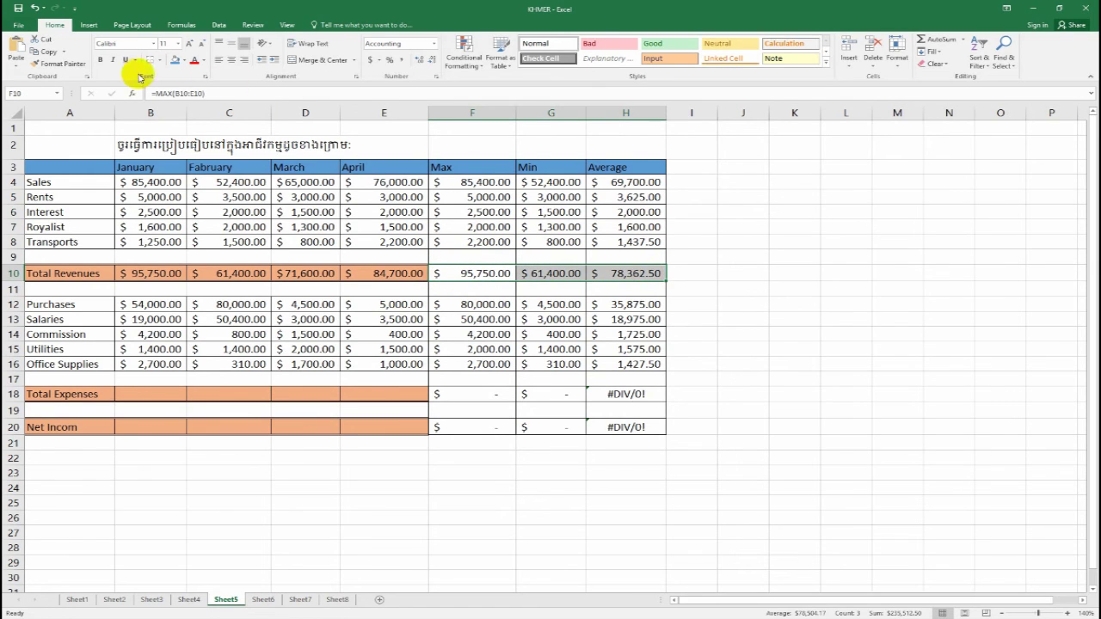
Step: Fill F10:H10, F18:H18 and F20:H20 with orange shading
left_click(184, 60)
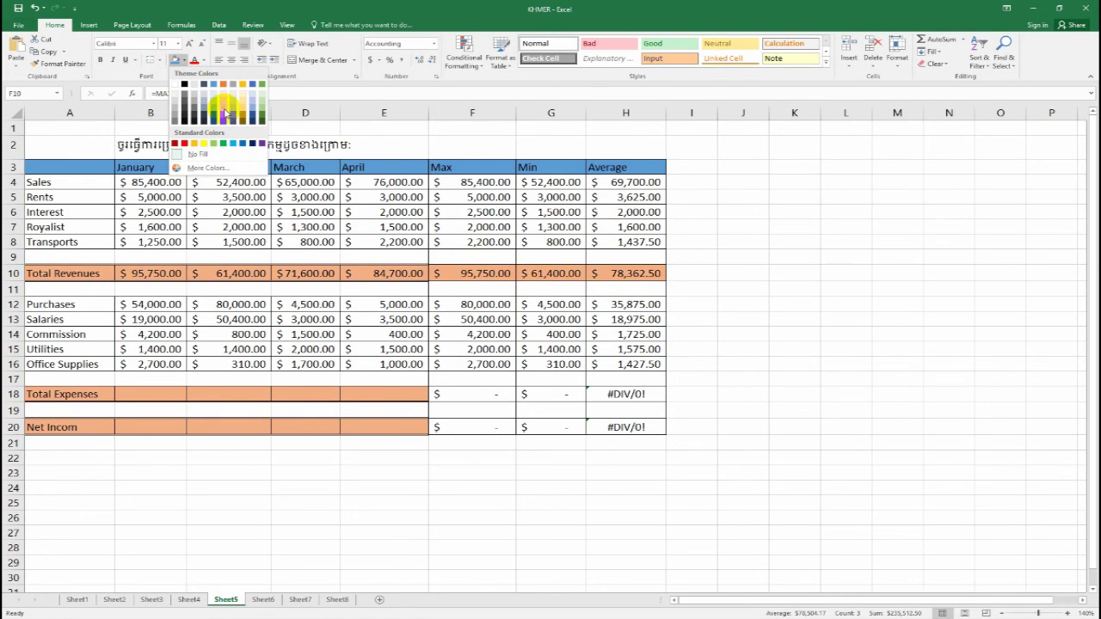
left_click(226, 109)
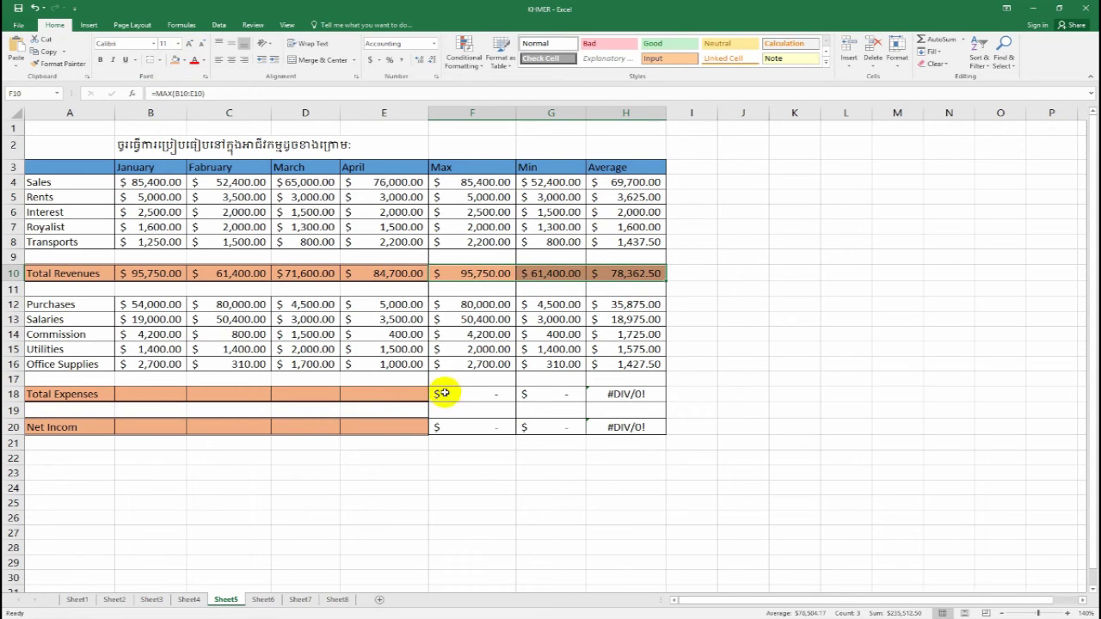
left_click(487, 395)
left_click_drag(487, 395, 614, 394)
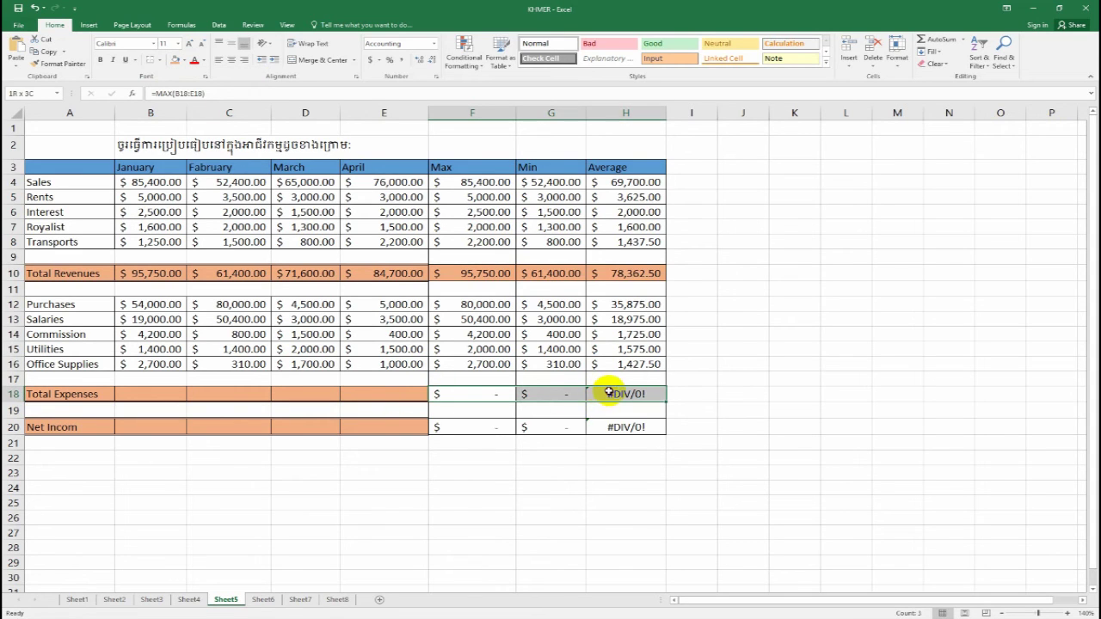
left_click(176, 60)
left_click_drag(449, 427, 612, 427)
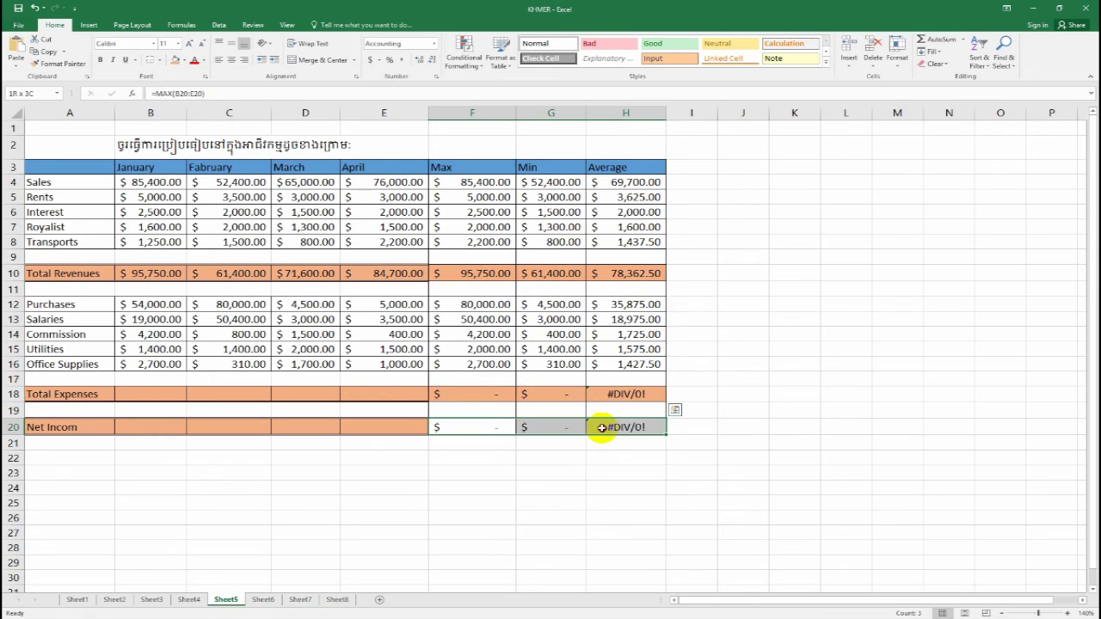
left_click(176, 61)
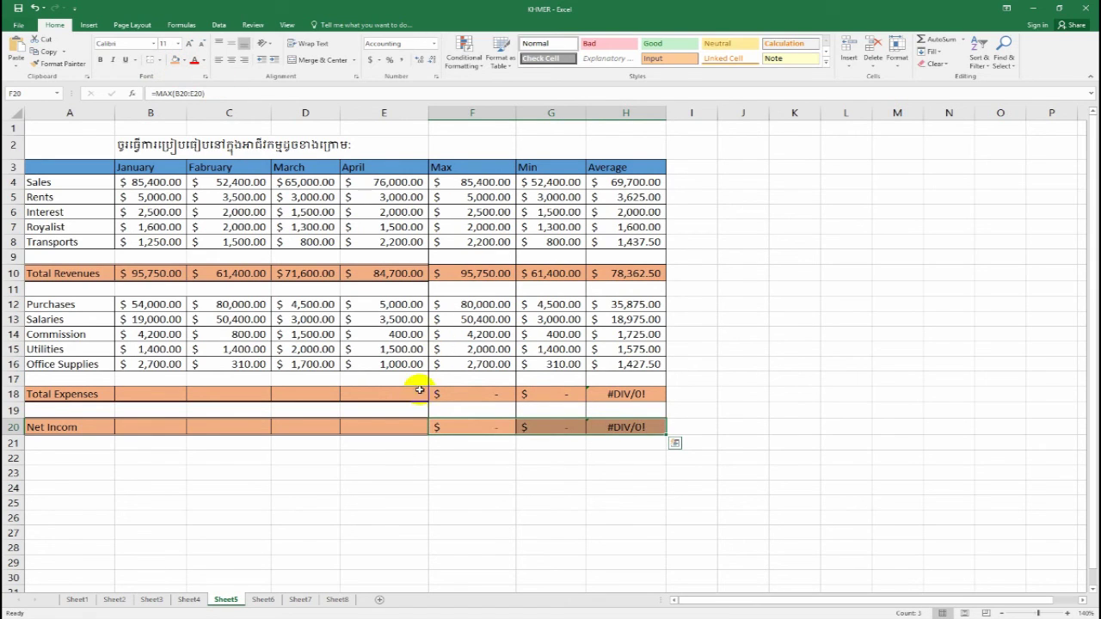
left_click(300, 424)
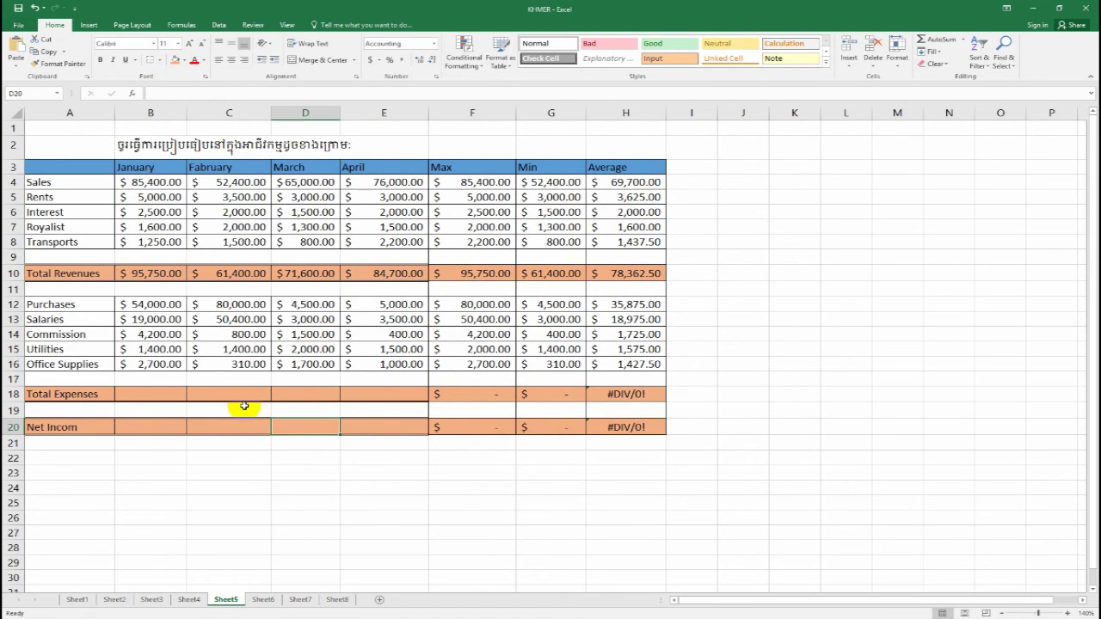
left_click(131, 394)
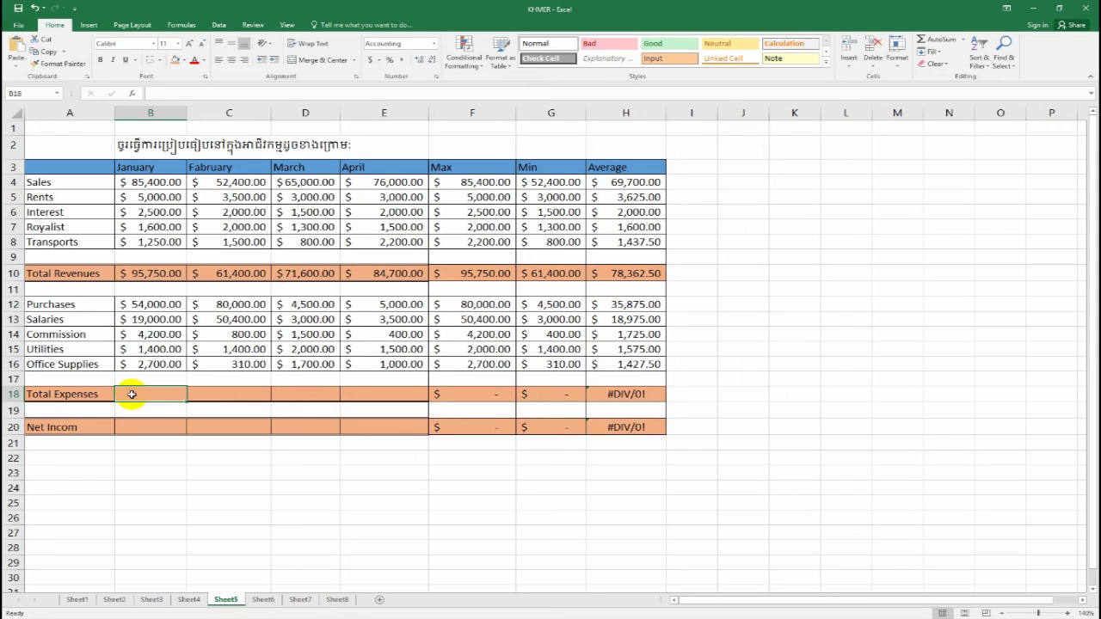
Step: Enter =SUM(B12:B16) in B18 and fill it across to E18 for the January–April expense totals
type("=")
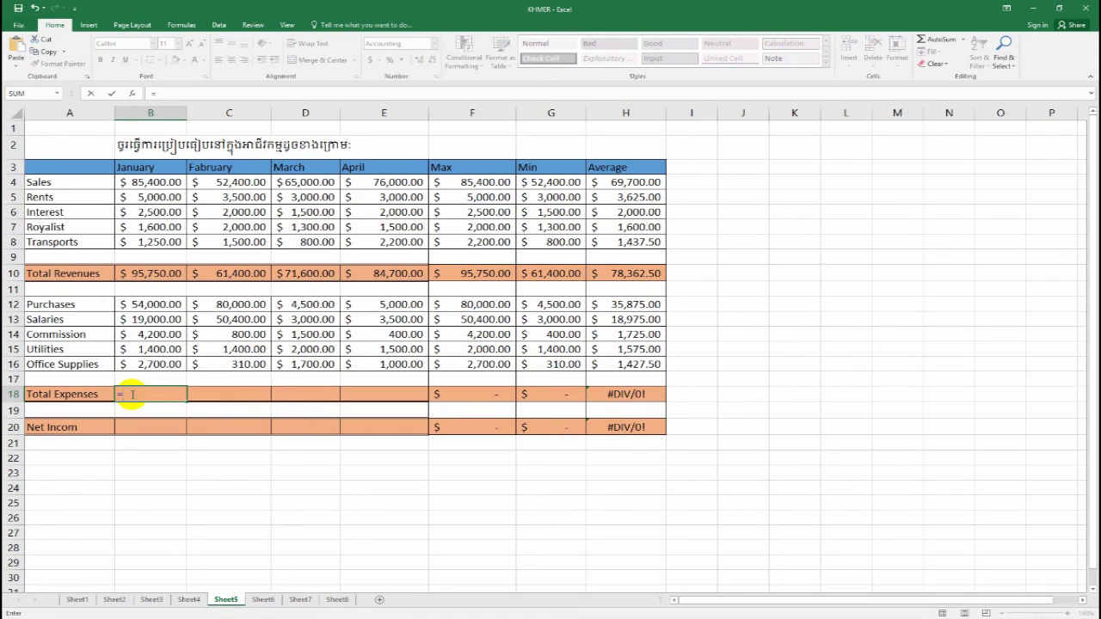
type("sum")
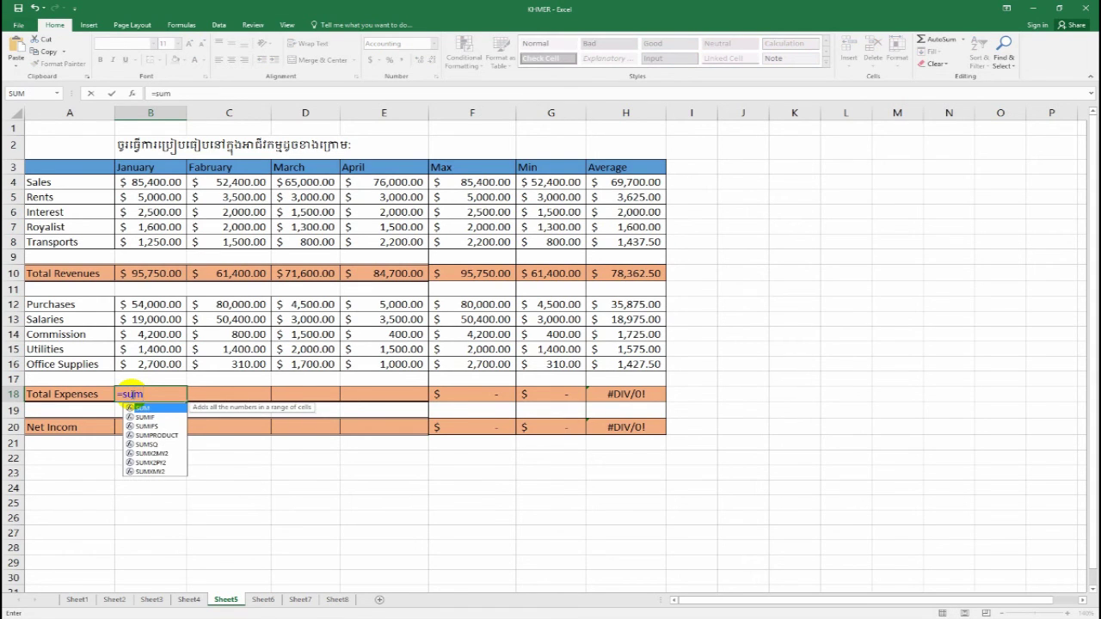
type("(")
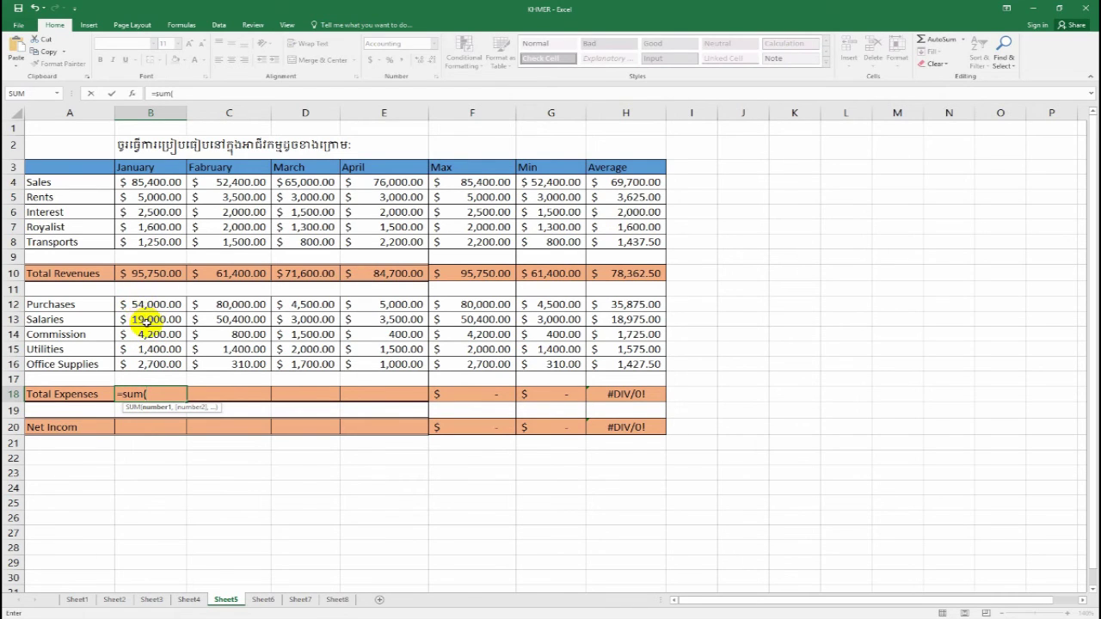
left_click_drag(147, 306, 144, 365)
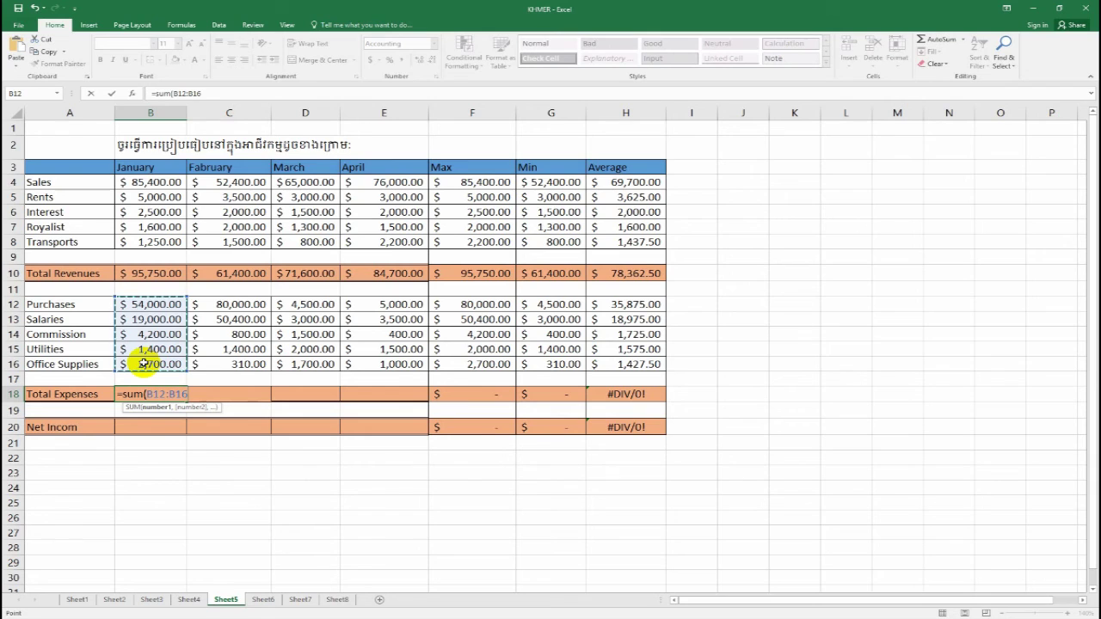
type(")")
key("Return")
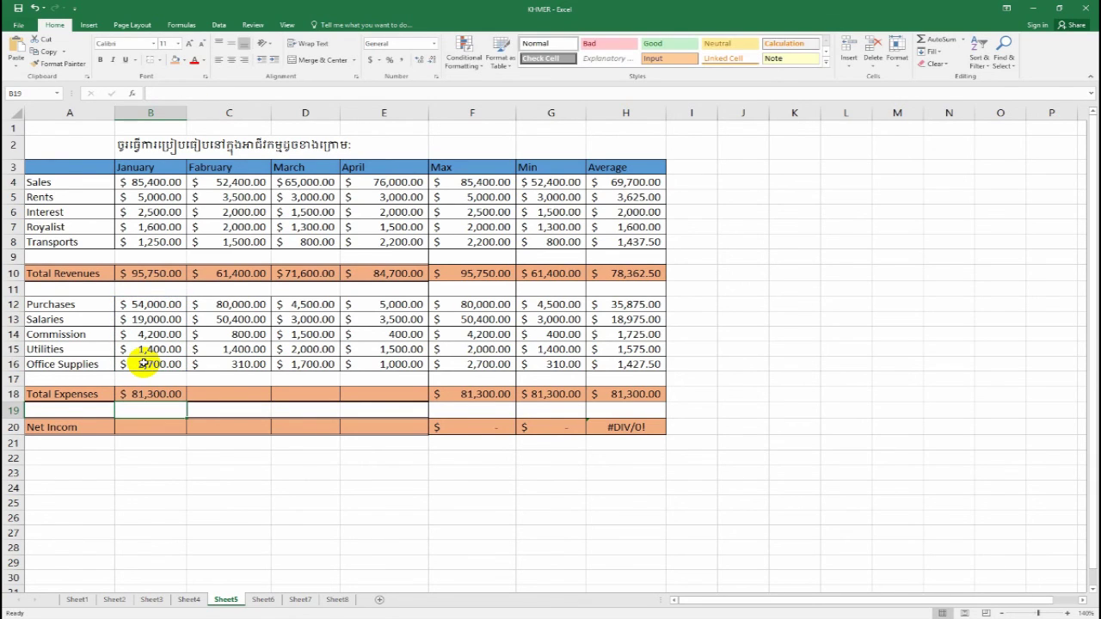
left_click(217, 392)
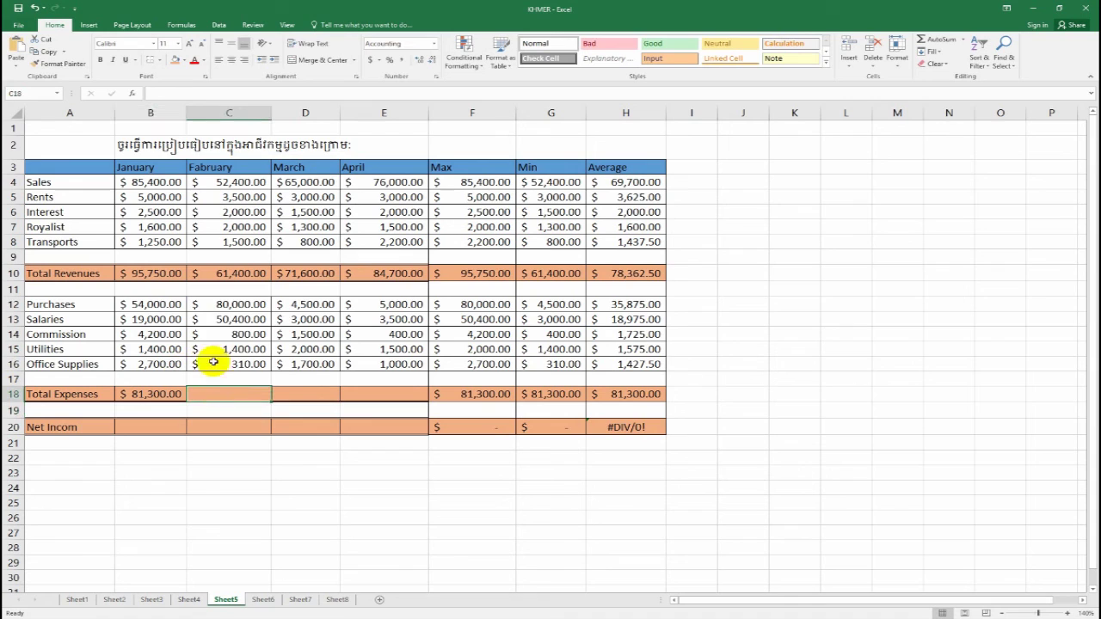
left_click(164, 396)
left_click_drag(185, 401, 403, 396)
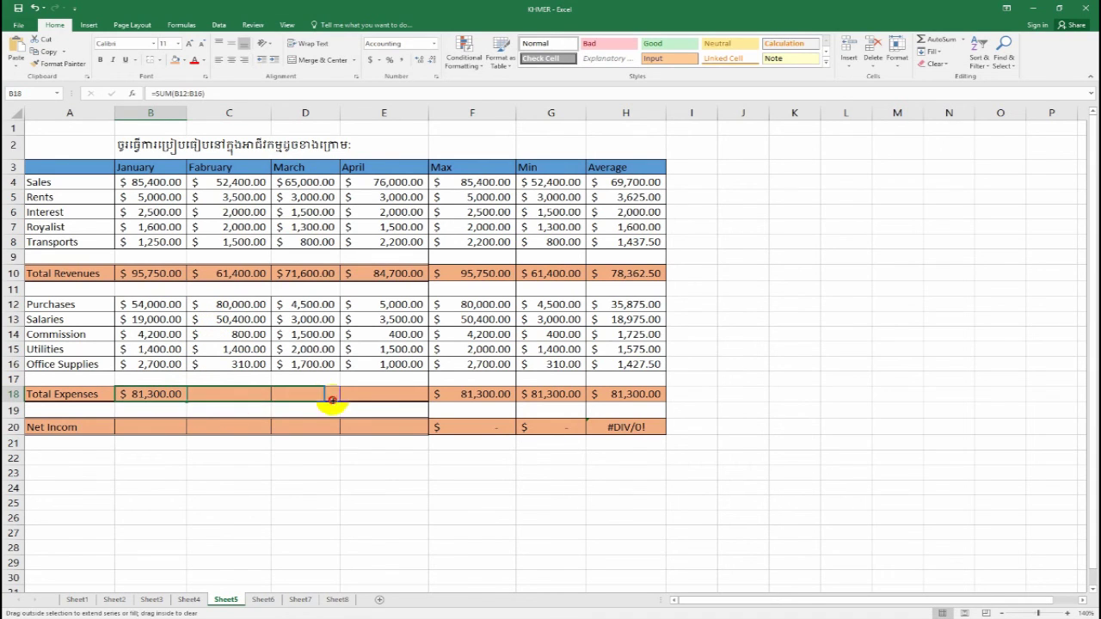
left_click(141, 427)
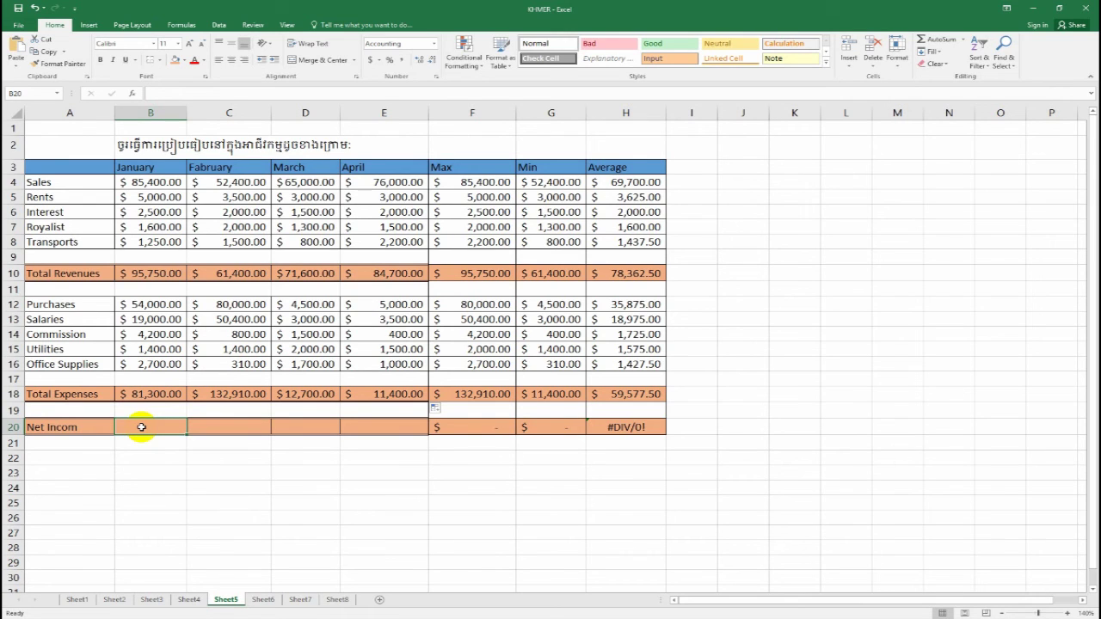
Step: Enter =B10-B18 in B20 for January's Net Income
type("=")
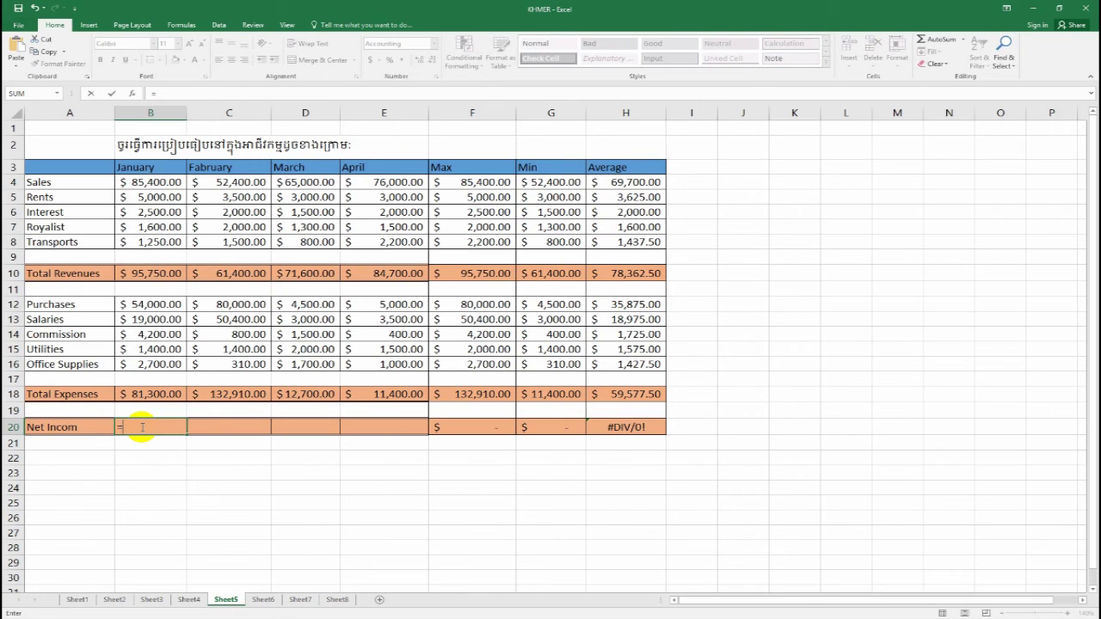
left_click(138, 273)
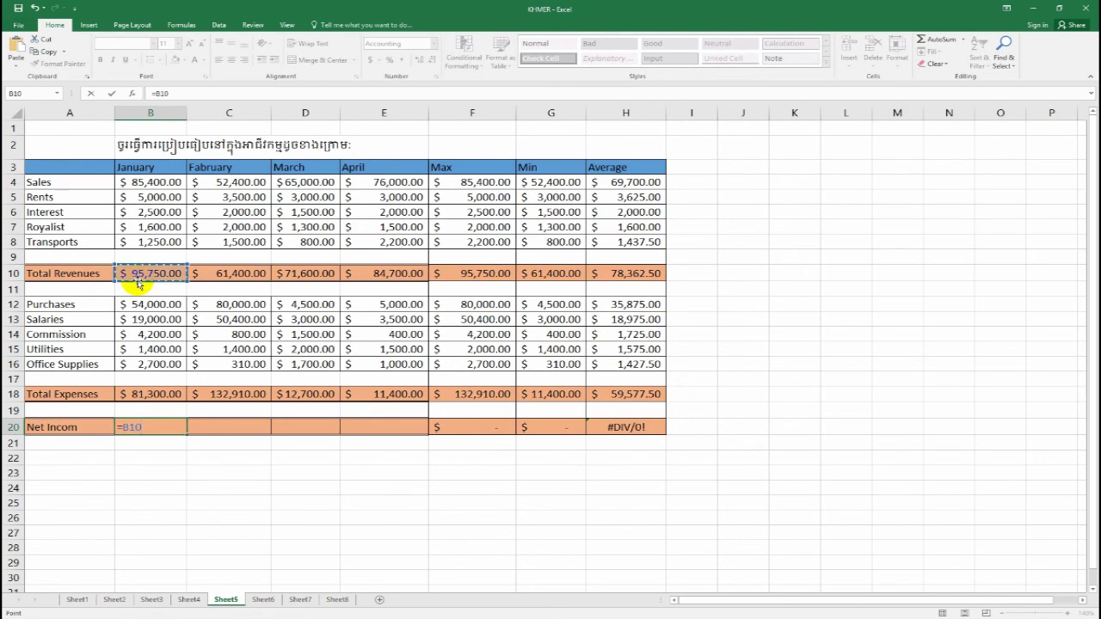
type("-")
left_click(148, 394)
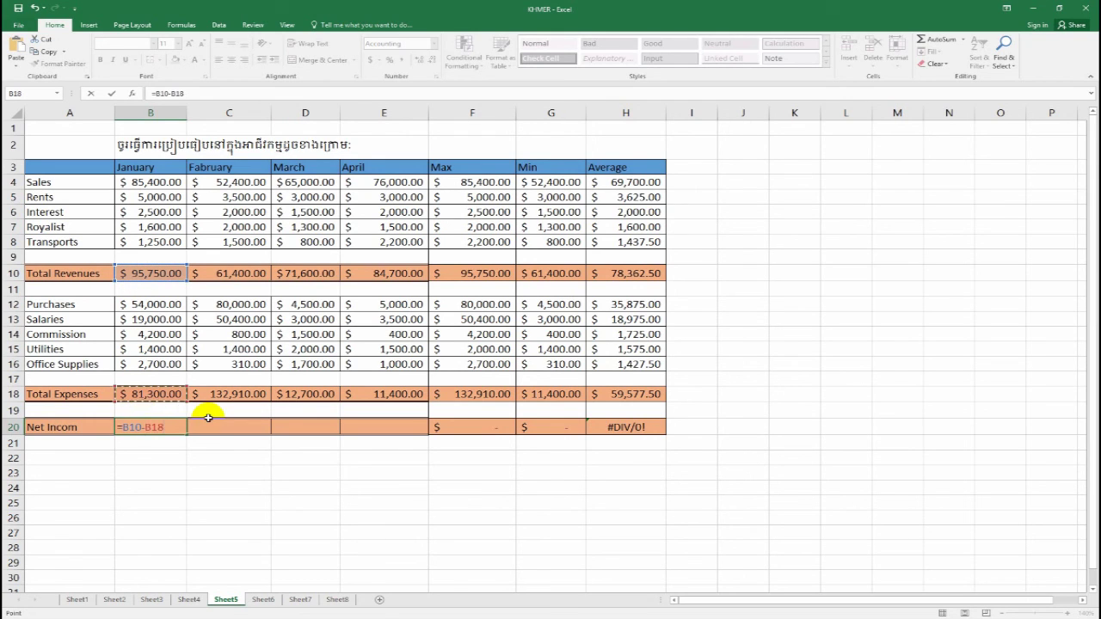
key("Return")
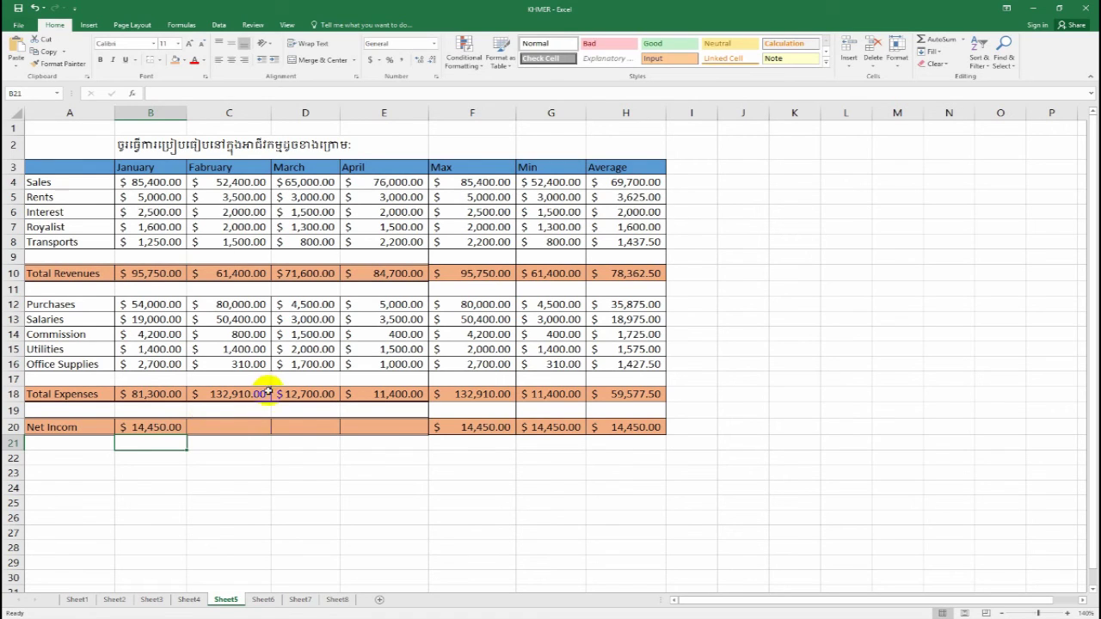
Step: Enter =C10-C18 in C20 and fill it across to E20 for February through April
left_click(232, 429)
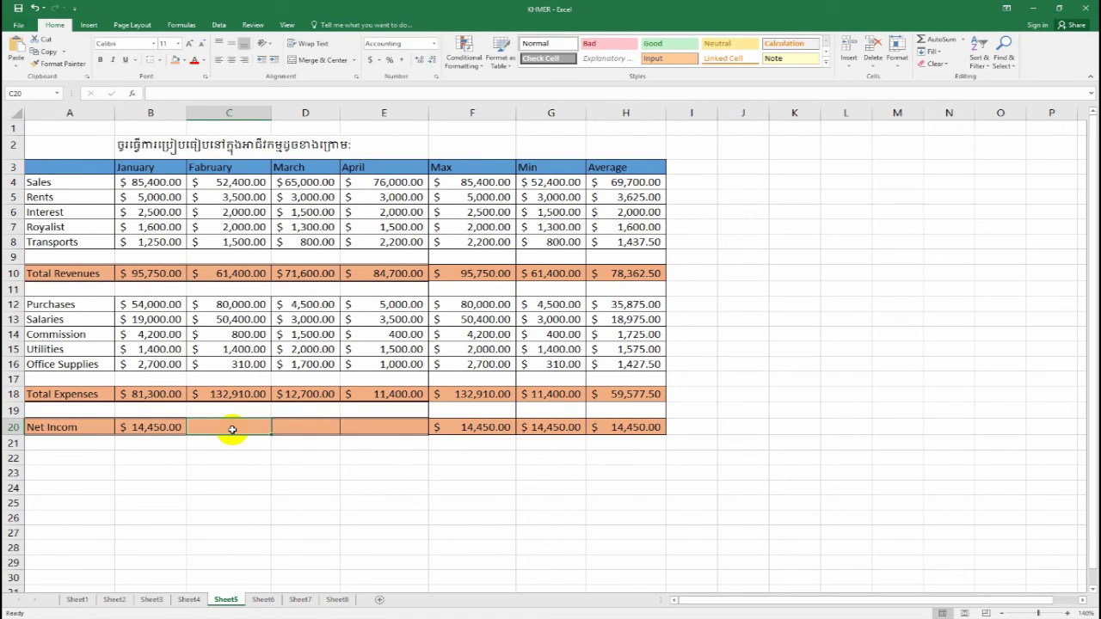
type("=")
left_click(224, 273)
type("-")
left_click(221, 394)
key("Return")
left_click(230, 428)
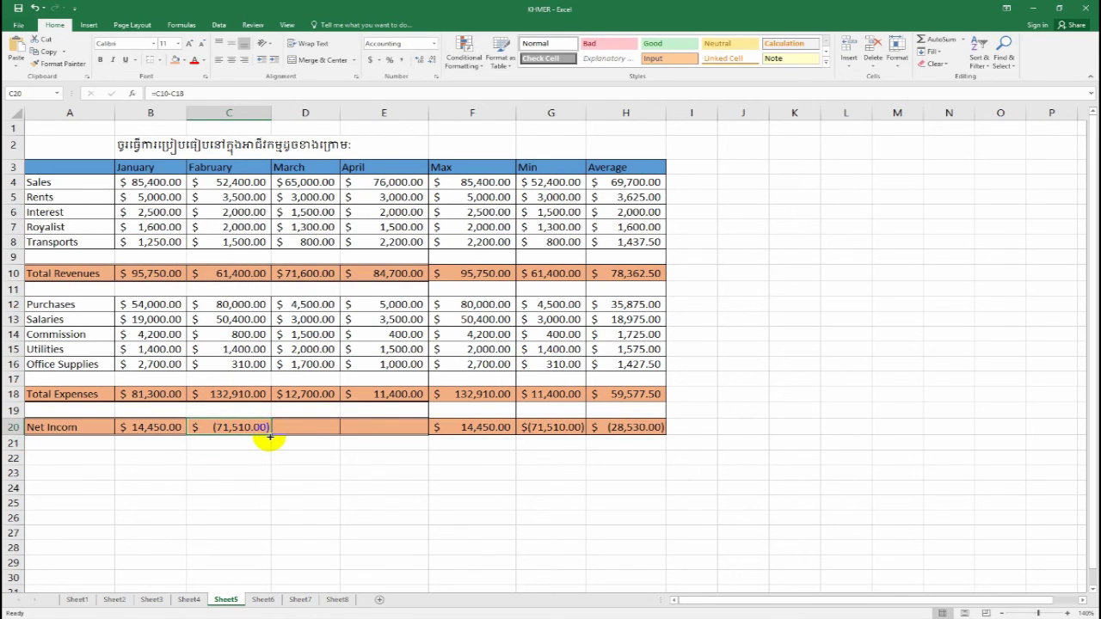
left_click_drag(270, 437, 410, 435)
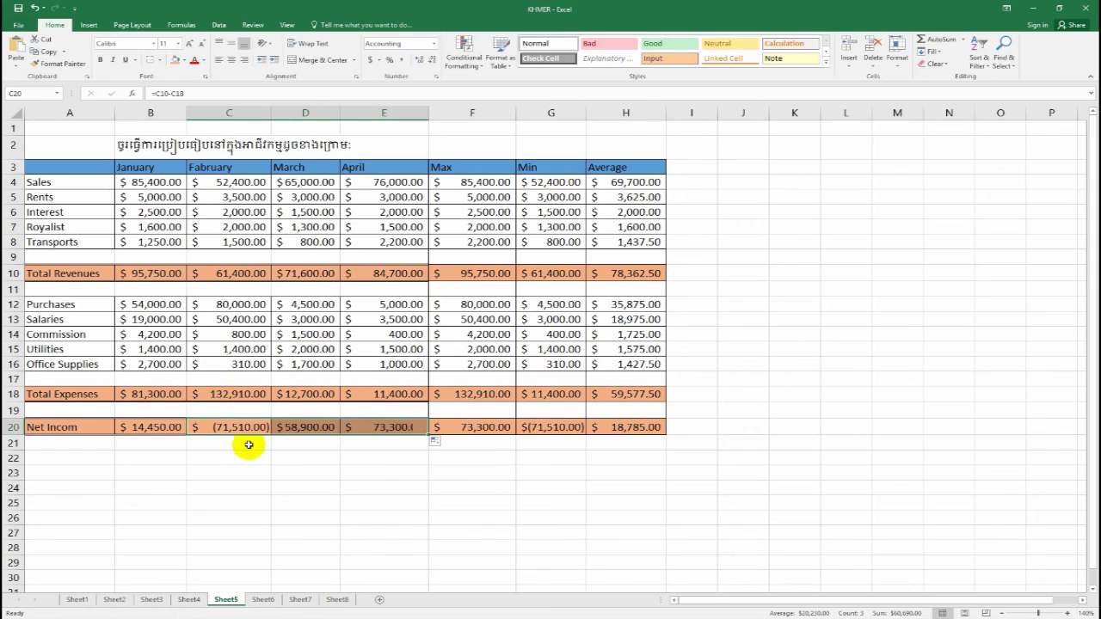
left_click(222, 427)
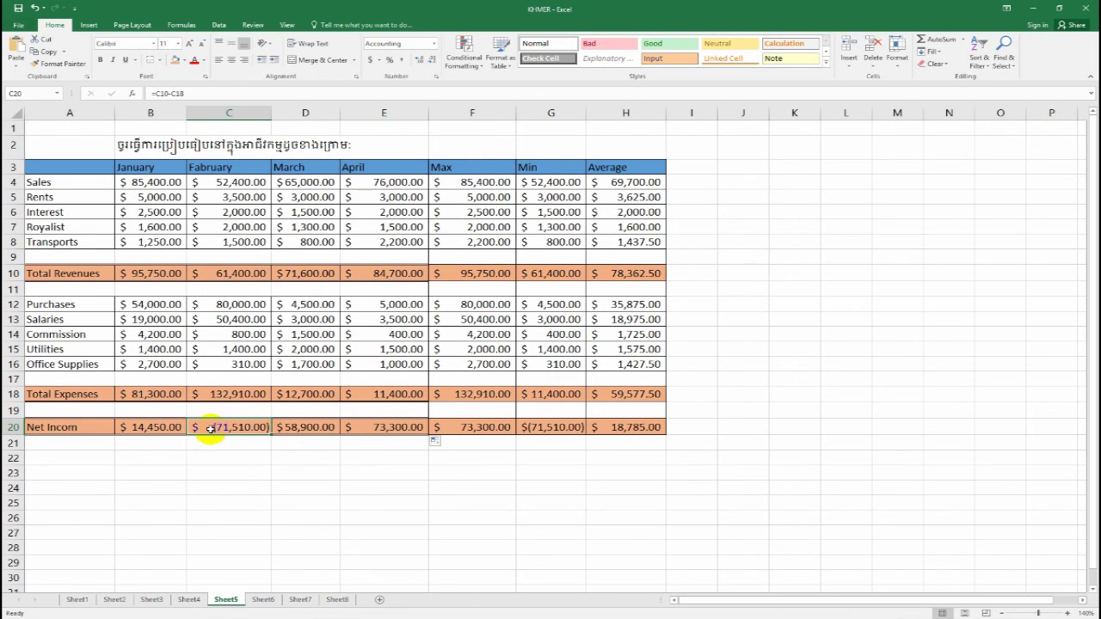
left_click(225, 273)
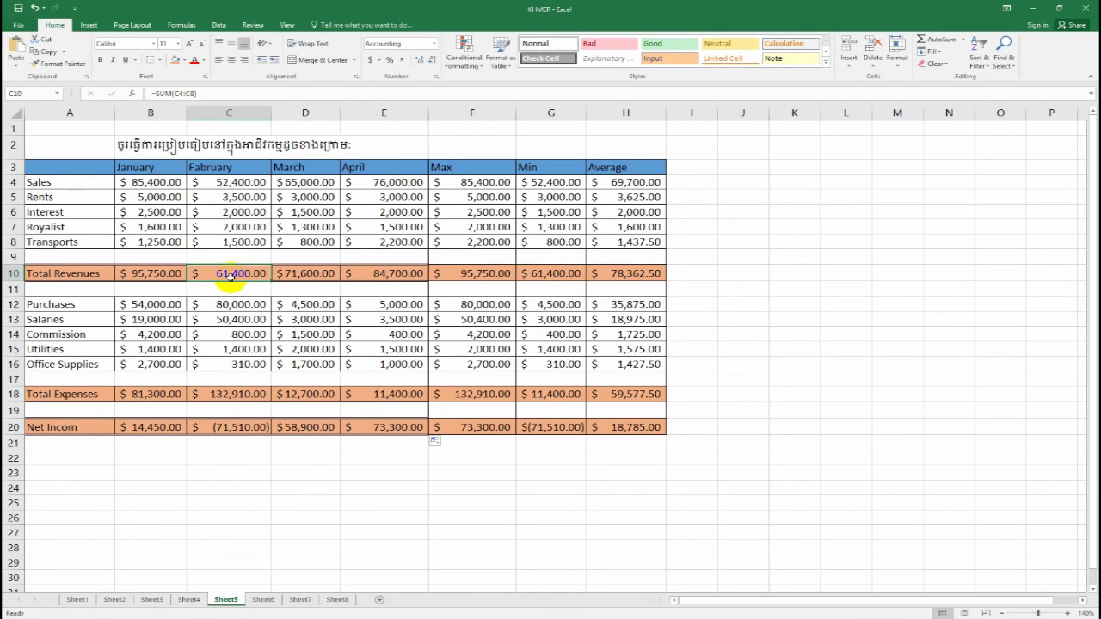
left_click(226, 393)
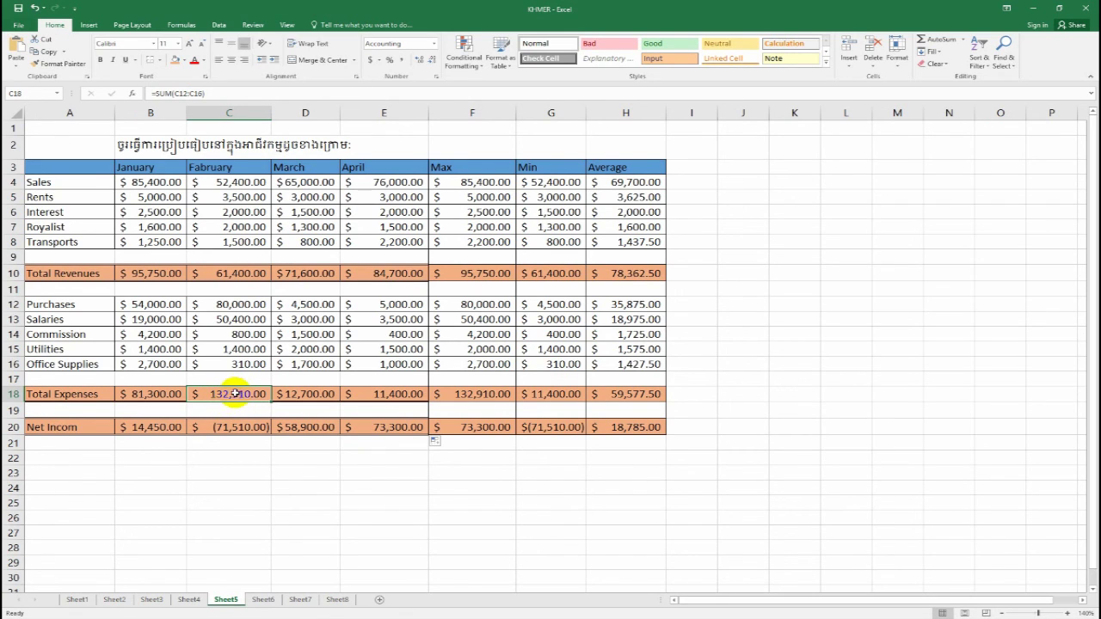
left_click(217, 270)
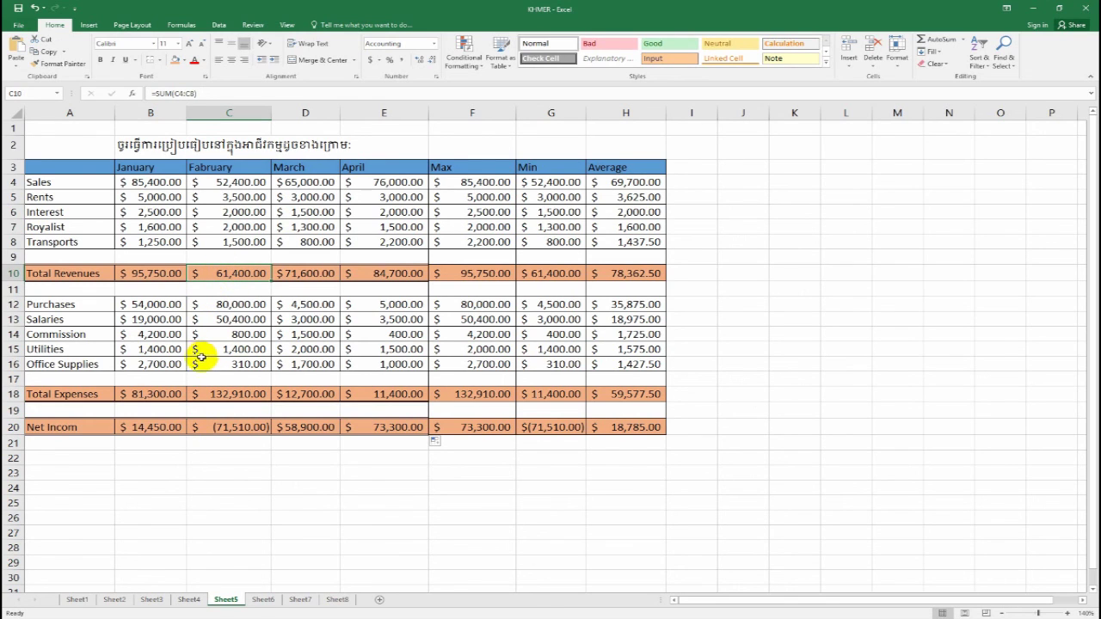
left_click(223, 305)
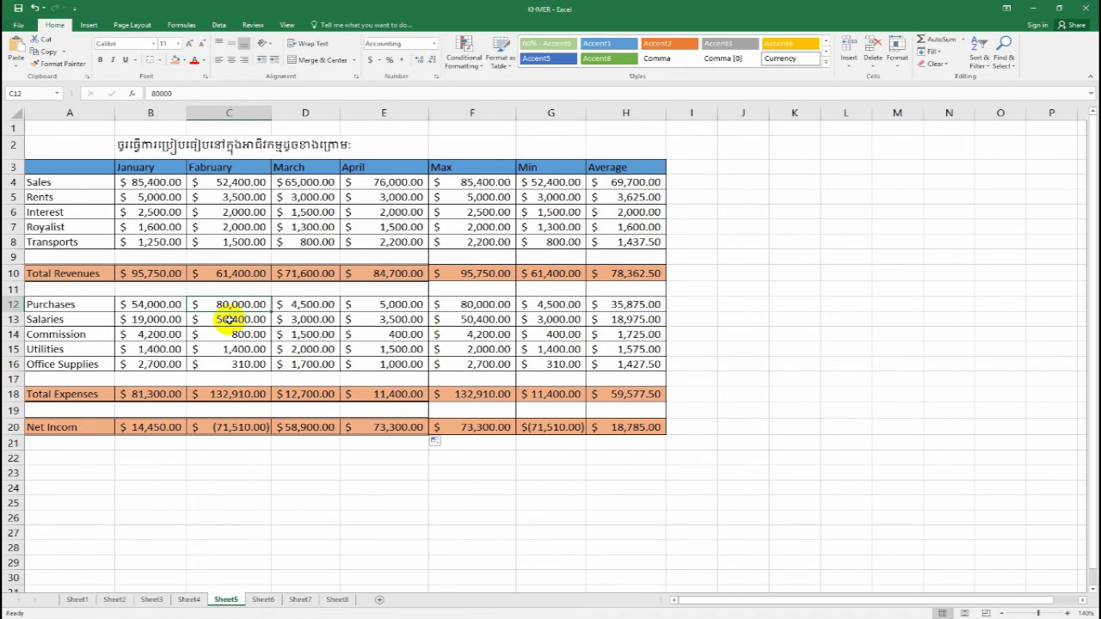
left_click(228, 317)
left_click(223, 305)
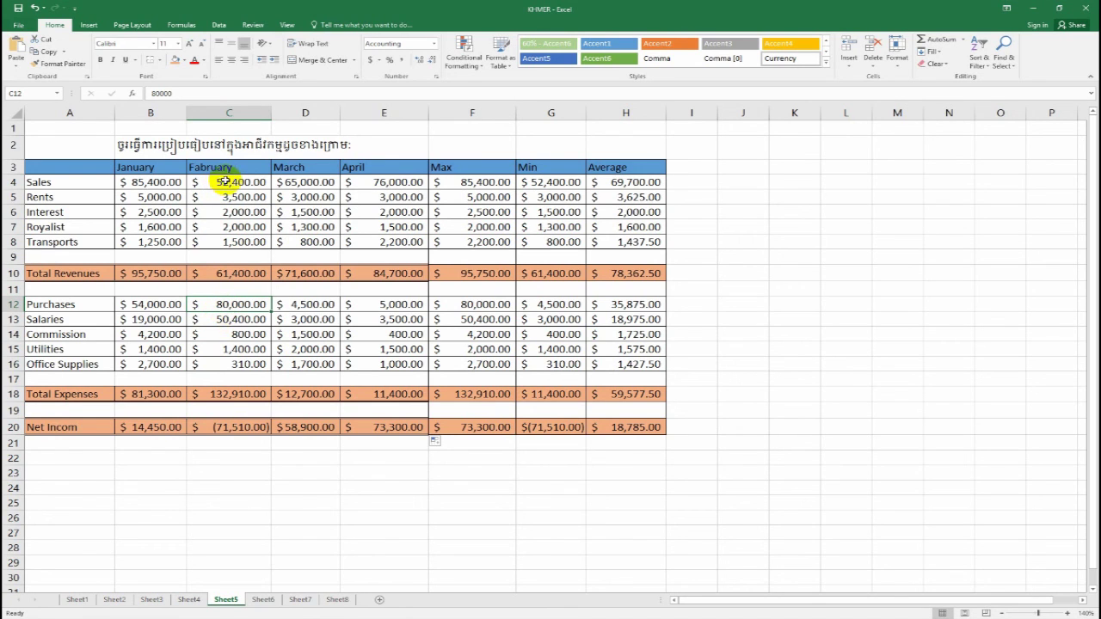
left_click(231, 320)
left_click(233, 196)
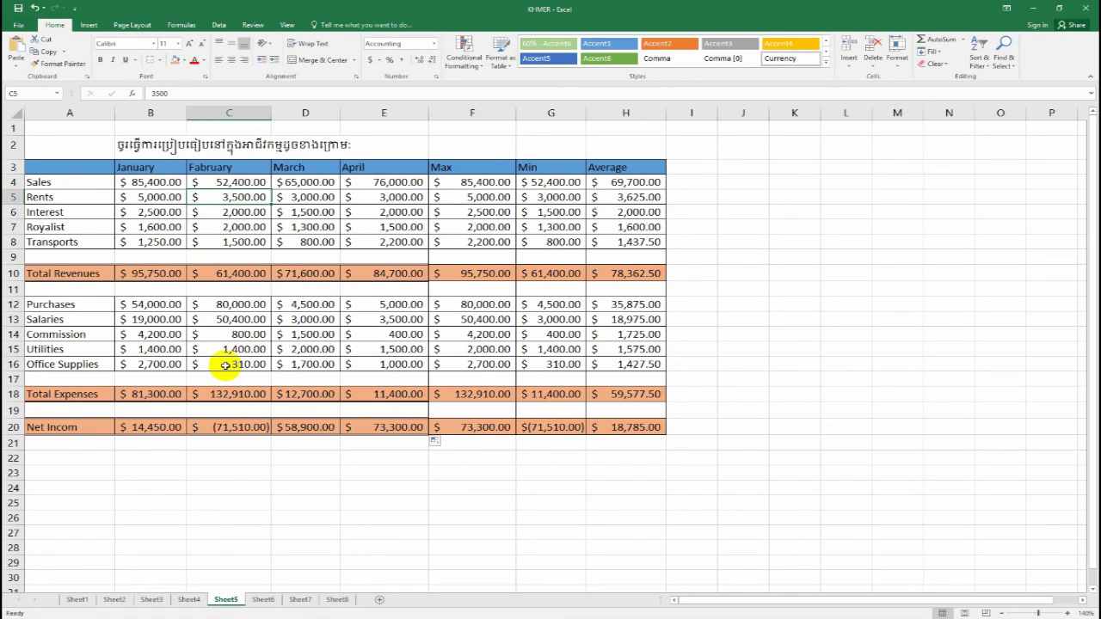
left_click(231, 397)
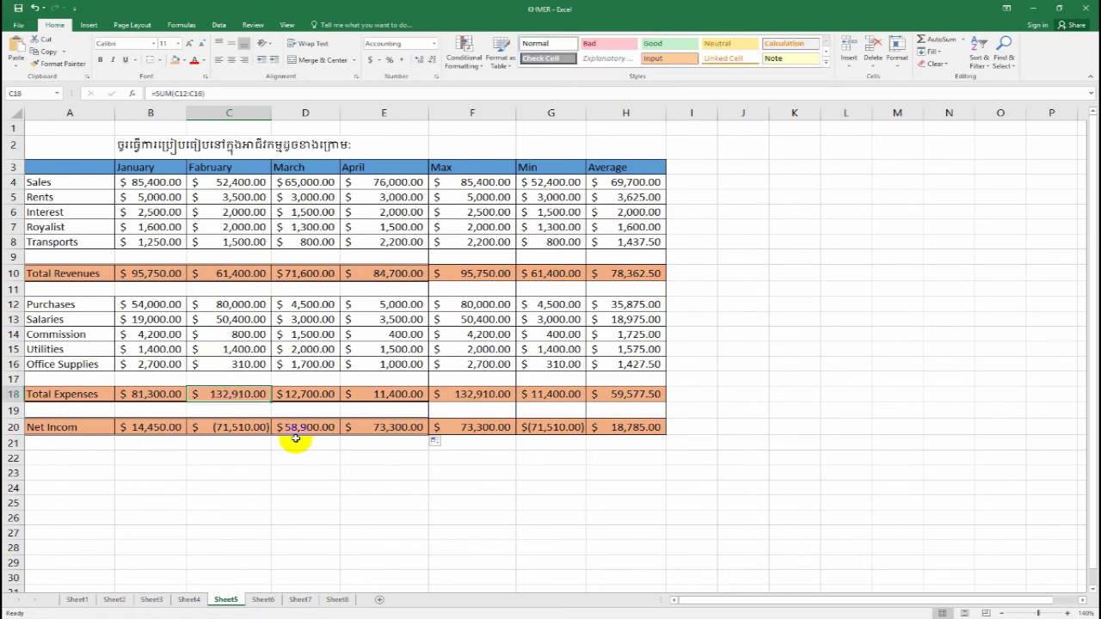
left_click(221, 429)
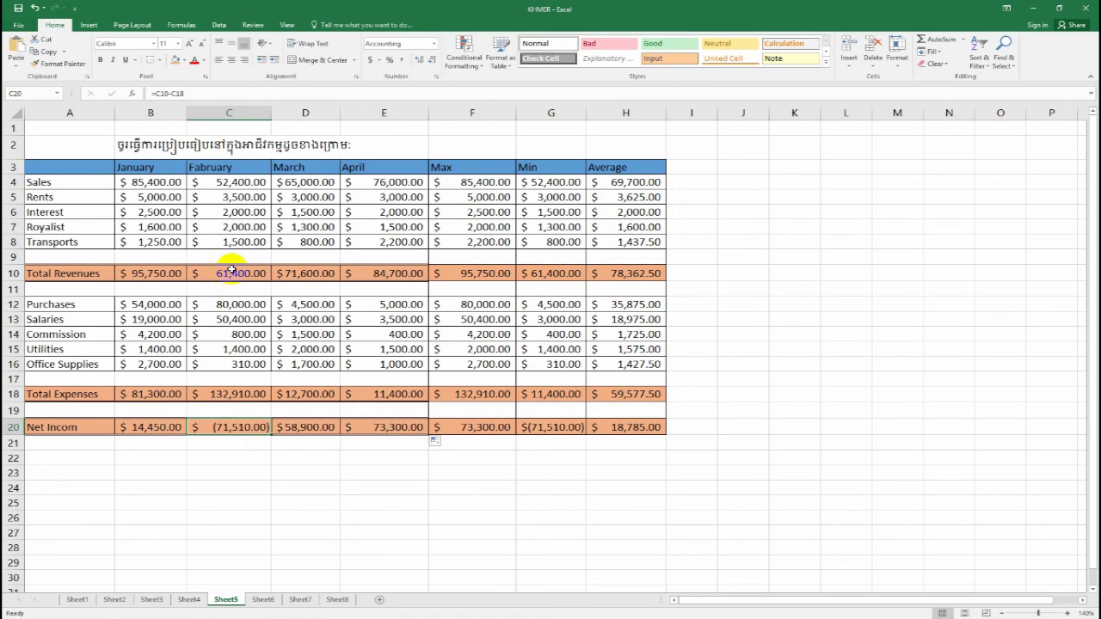
left_click(229, 272)
left_click(219, 395)
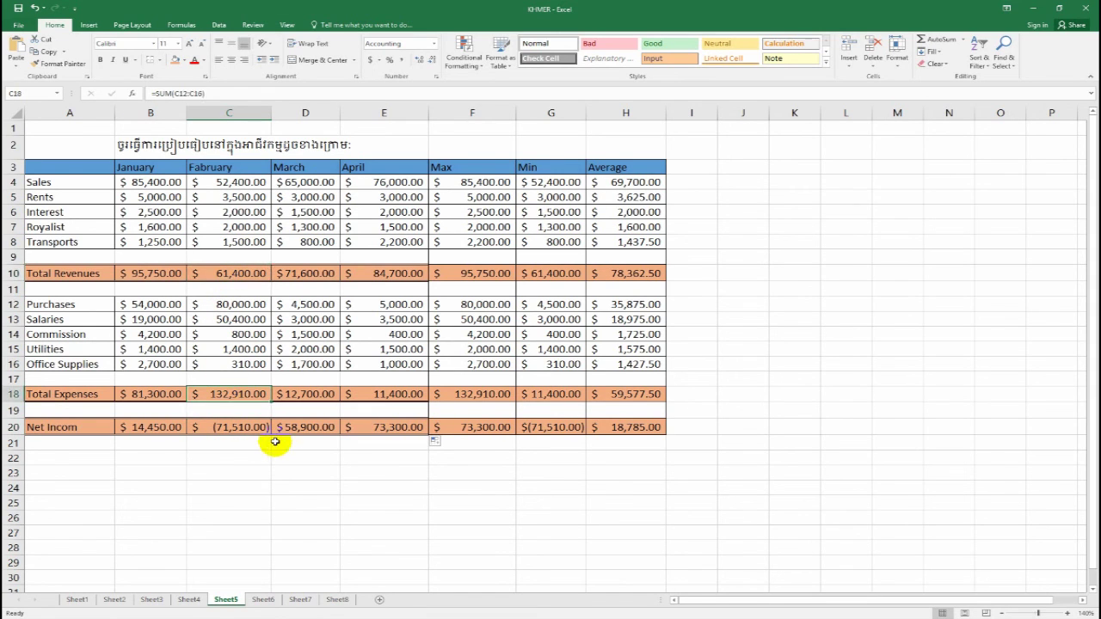
left_click(232, 427)
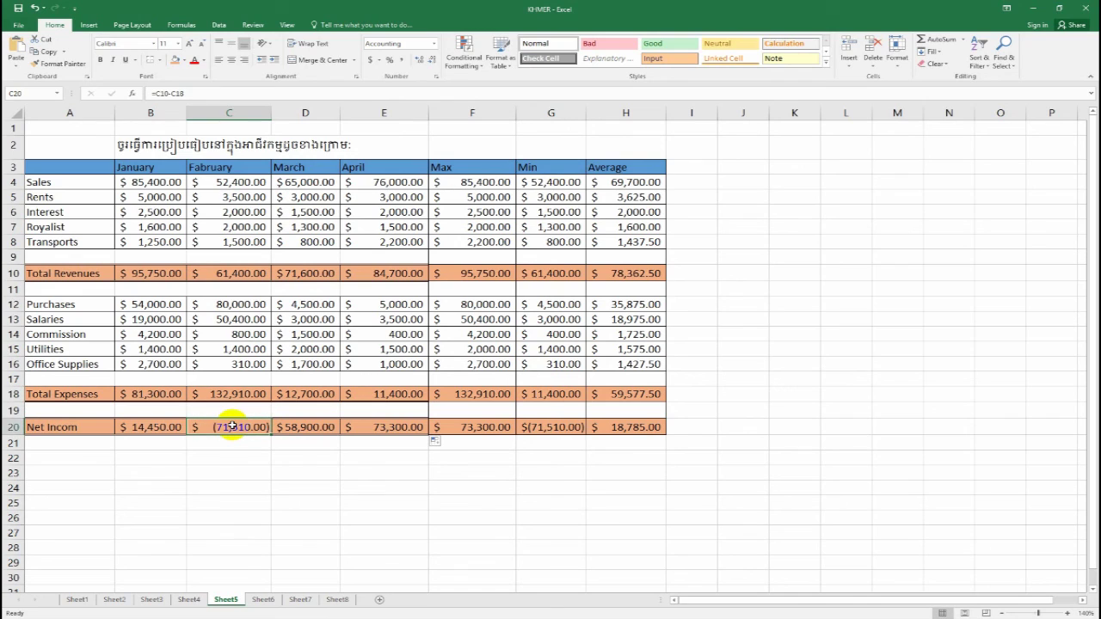